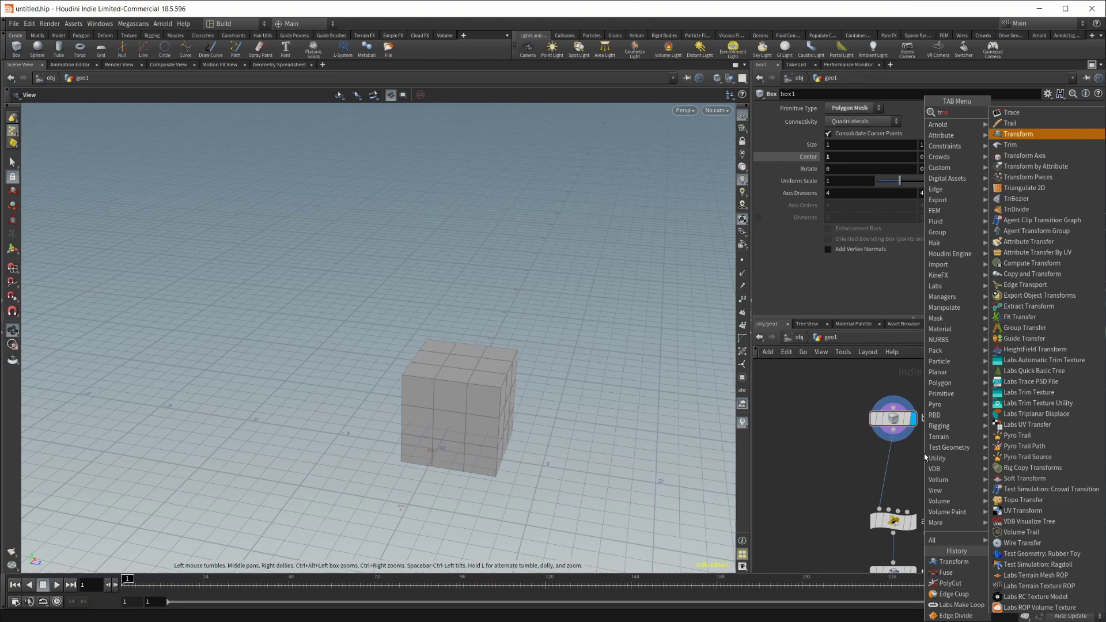
Step: Insert a transform4 node between box1 and attribwrangle1, then nudge it slightly right
{"action": "key", "text": "shift+Return"}
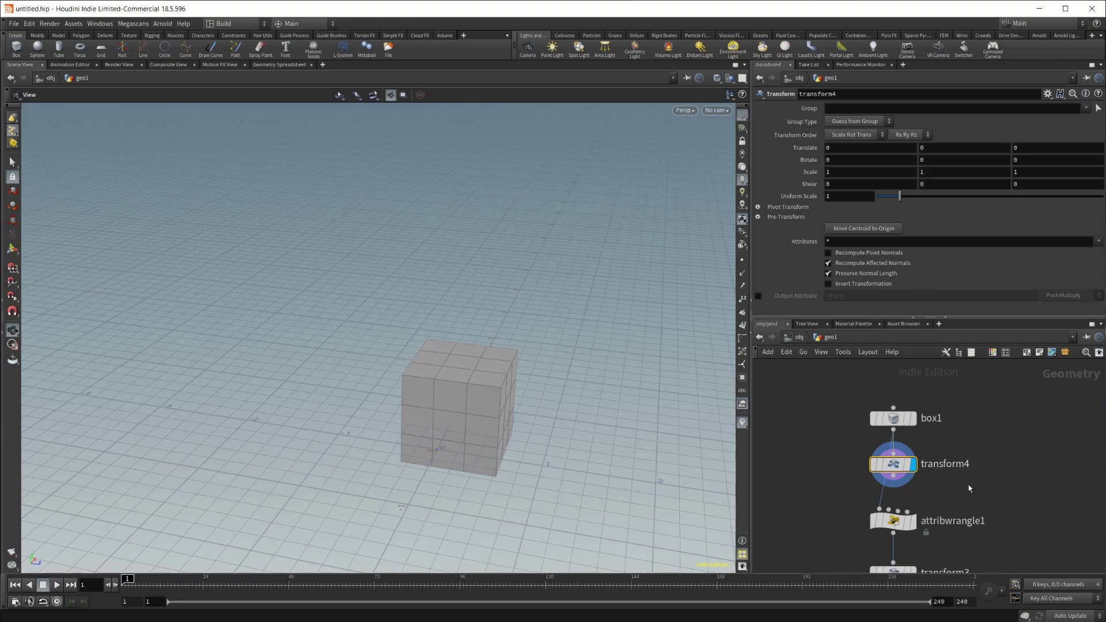
{"action": "middle_click_drag", "start_coordinate": [969, 489], "coordinate": [978, 458]}
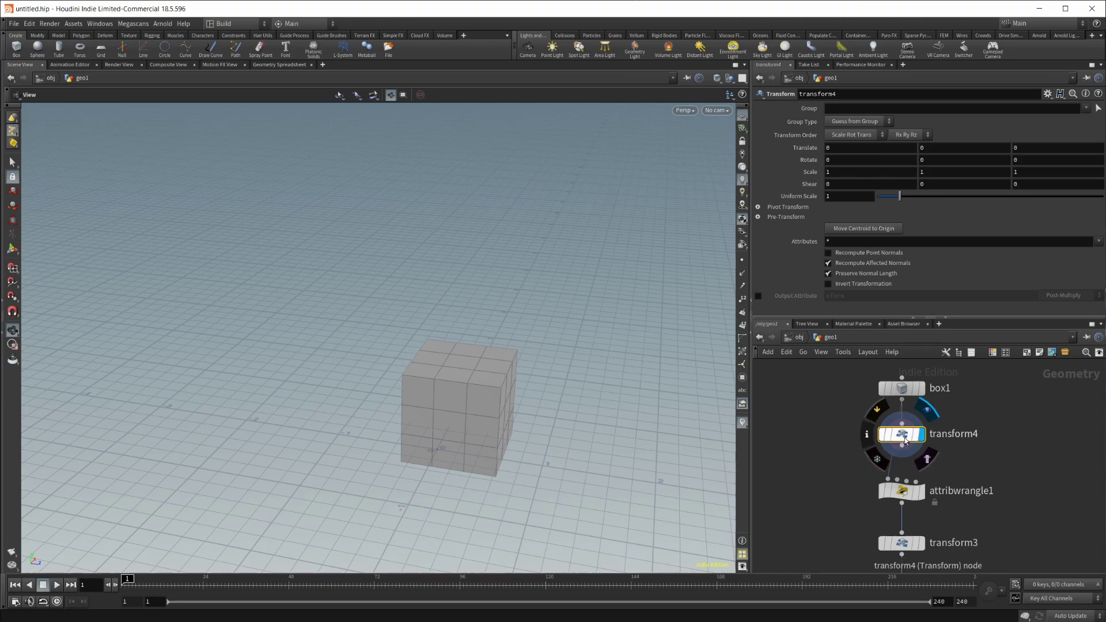
{"action": "left_click_drag", "start_coordinate": [883, 443], "coordinate": [902, 444]}
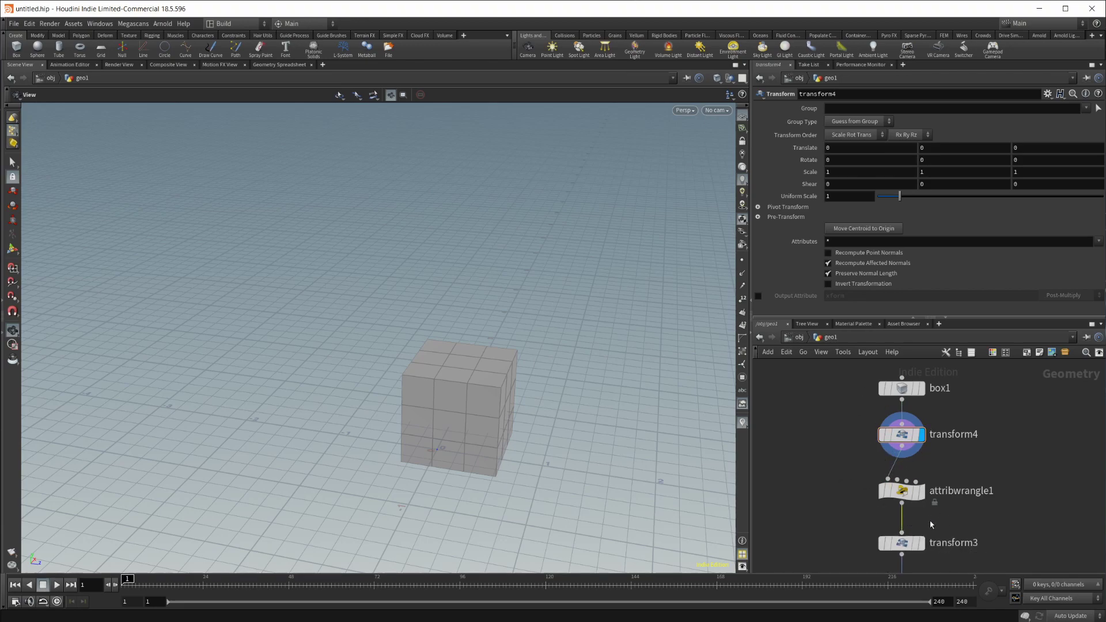
Step: Add a Transform node (transform5) below attribwrangle1 by searching 'trans', then select box1
{"action": "key", "text": "Tab"}
{"action": "type", "text": "trans"}
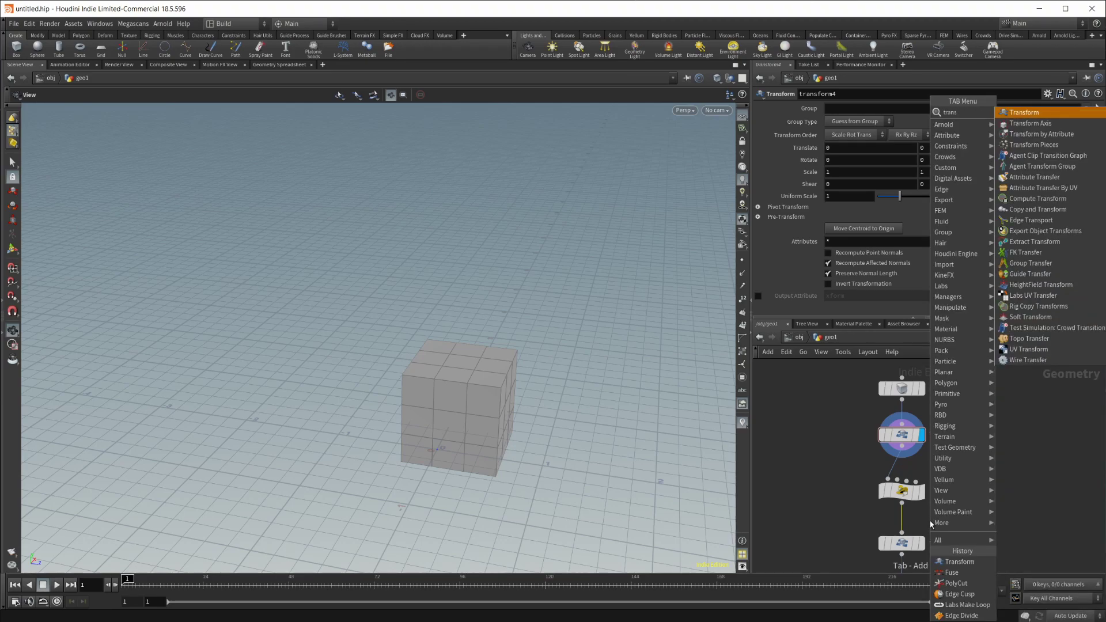
{"action": "key", "text": "Return"}
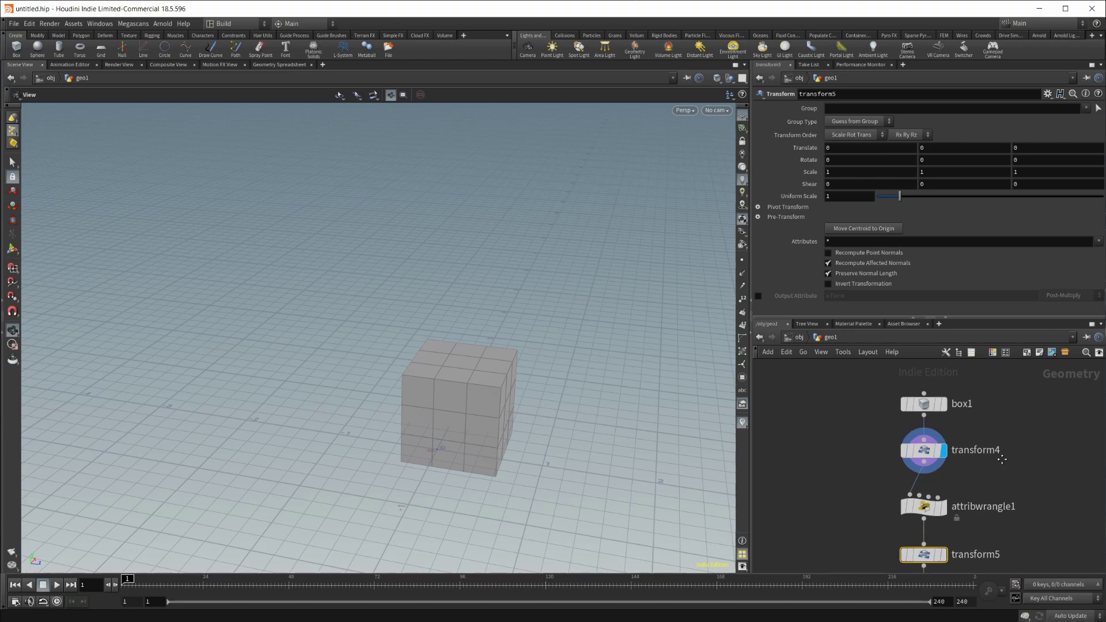
{"action": "left_click", "coordinate": [922, 430]}
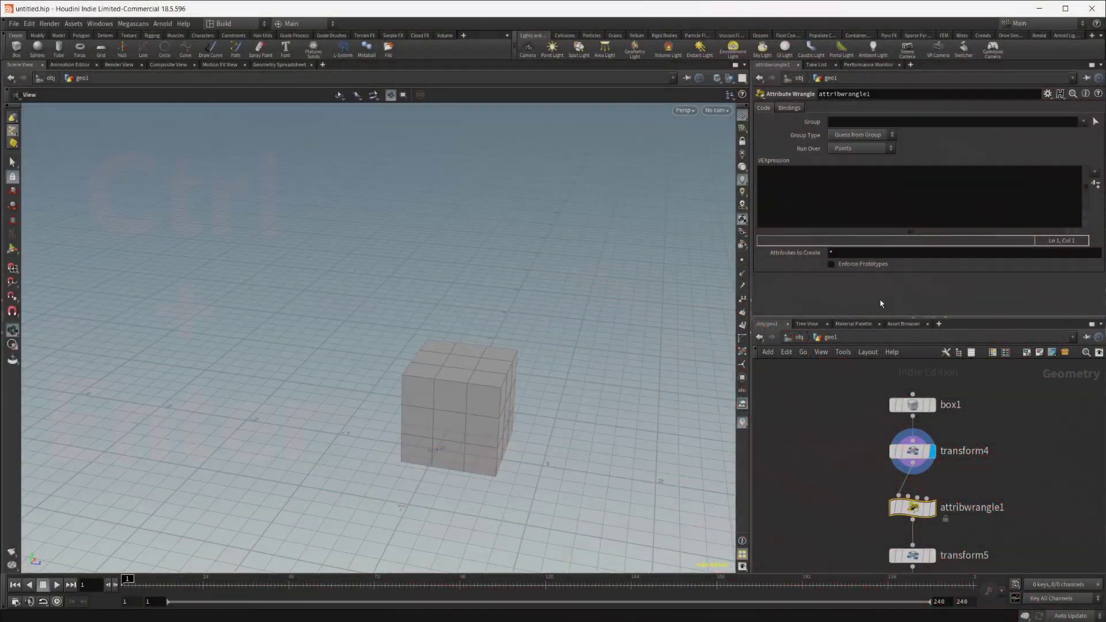
{"action": "left_click", "coordinate": [840, 187]}
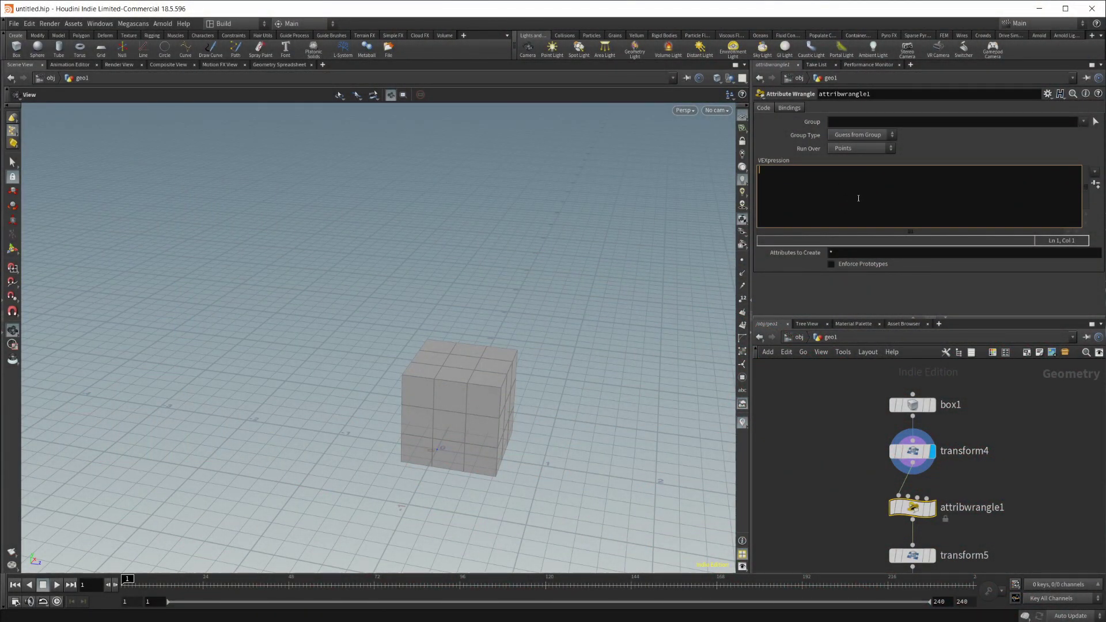
{"action": "type", "text": "@cd = .1;"}
{"action": "key", "text": "Return"}
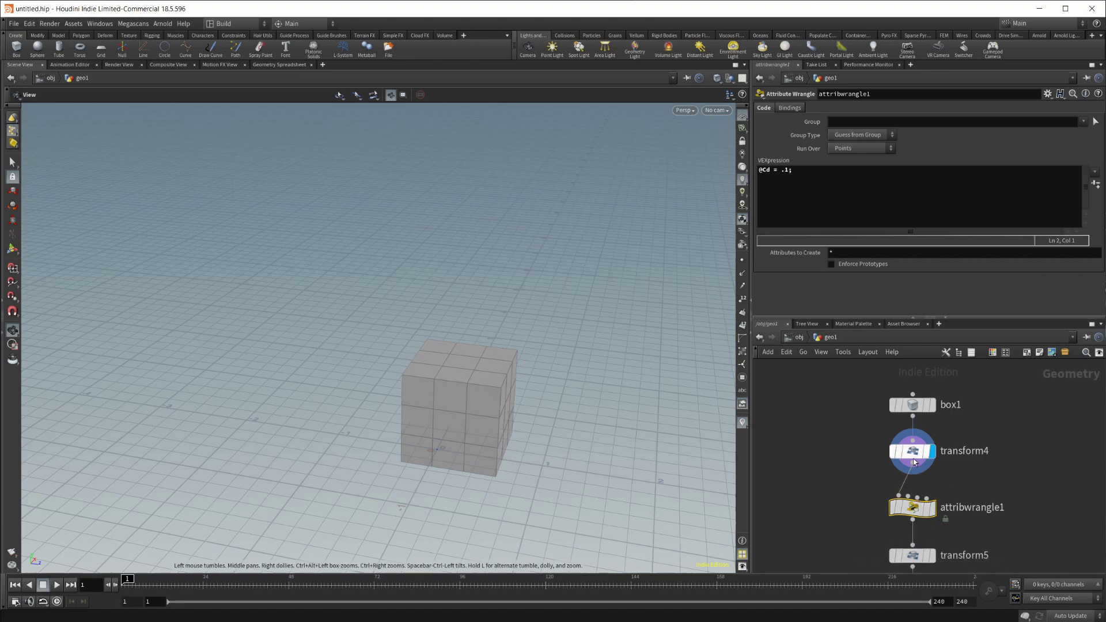
{"action": "key", "text": "shift+Up"}
{"action": "key", "text": "BackSpace"}
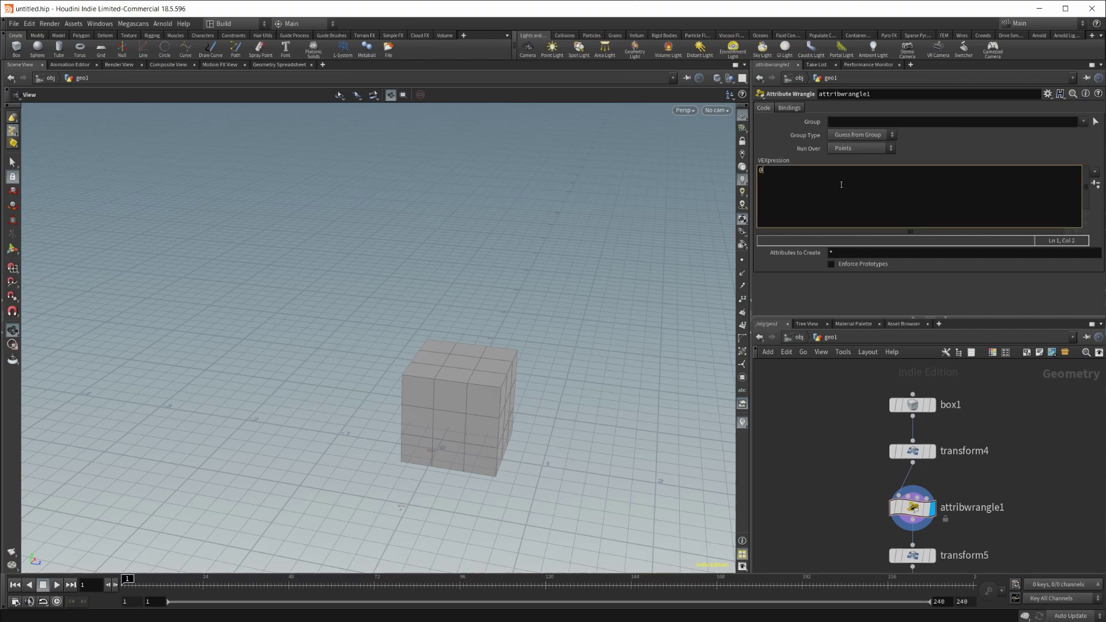
{"action": "type", "text": "@Cd = .1;"}
{"action": "key", "text": "Return"}
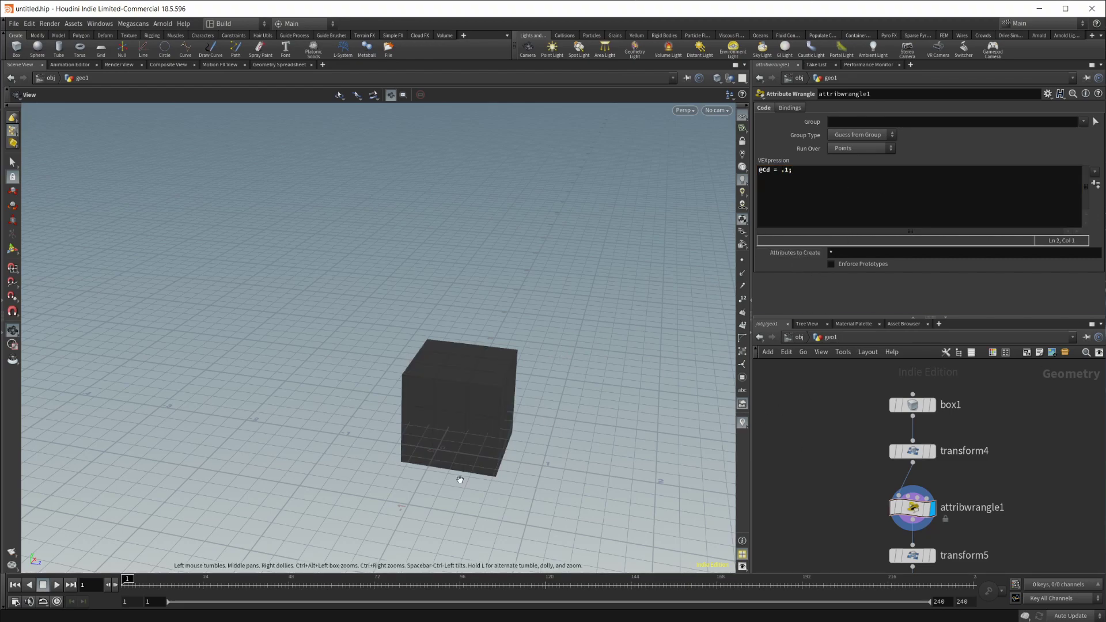
{"action": "left_click_drag", "start_coordinate": [461, 429], "coordinate": [481, 398]}
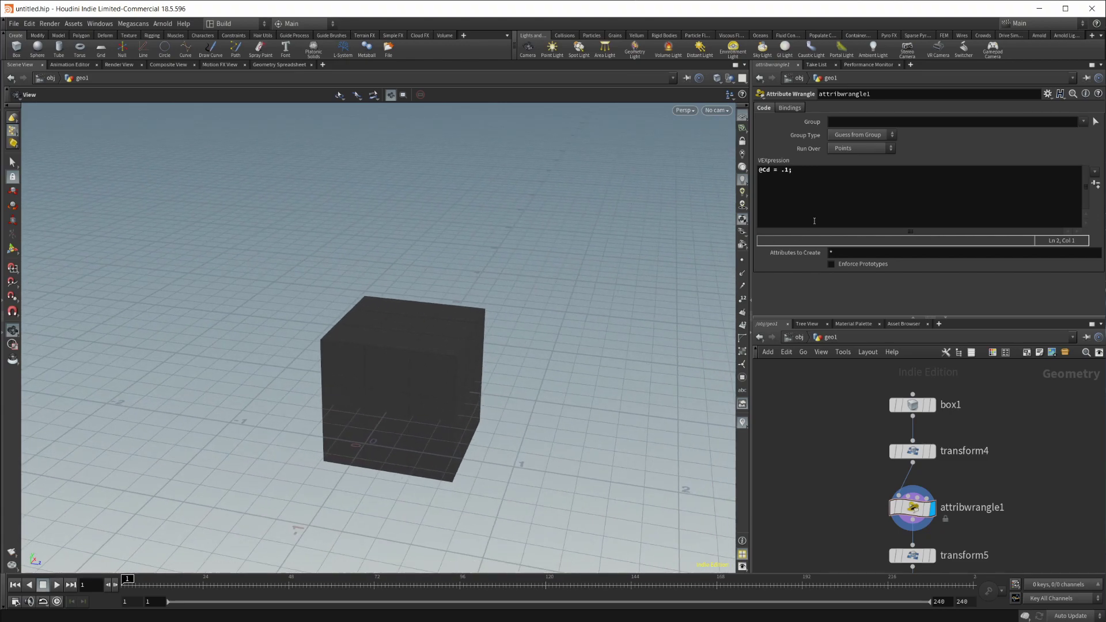
{"action": "left_click", "coordinate": [791, 170]}
{"action": "type", "text": ";"}
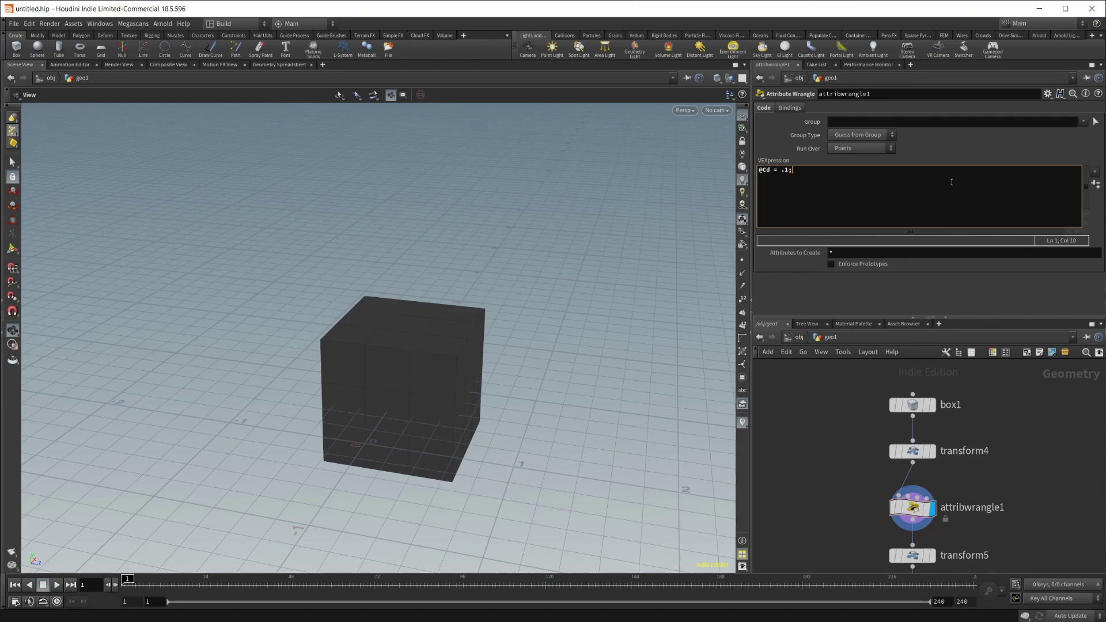
{"action": "key", "text": "BackSpace"}
{"action": "key", "text": "BackSpace"}
{"action": "type", "text": "6;"}
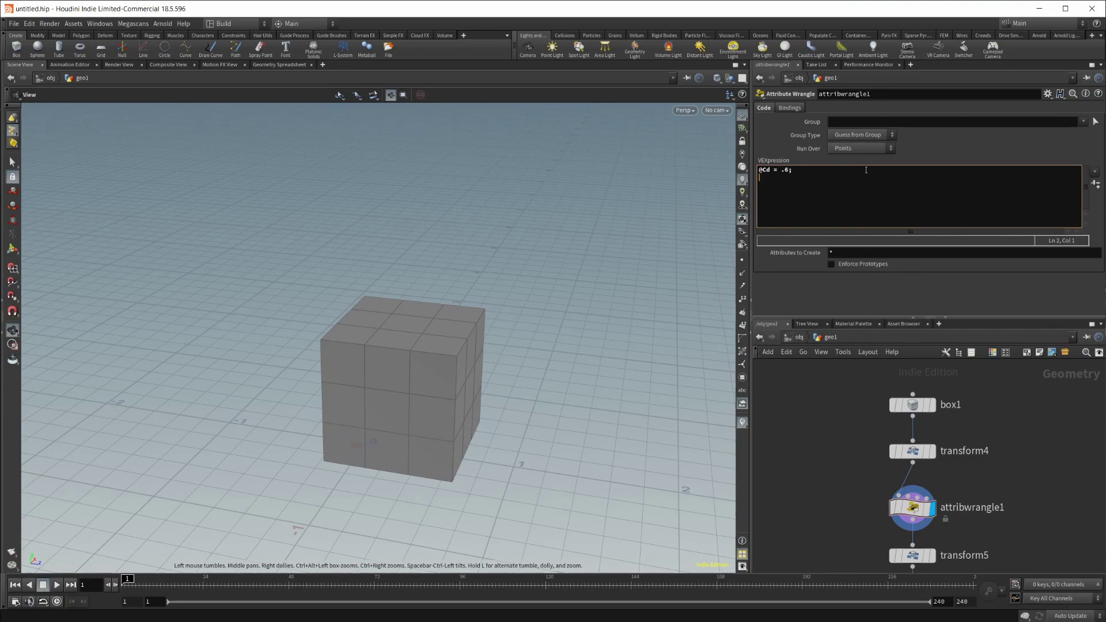
Step: Step through the Group and Attributes to Create fields, then select transform4
{"action": "key", "text": "shift+Tab"}
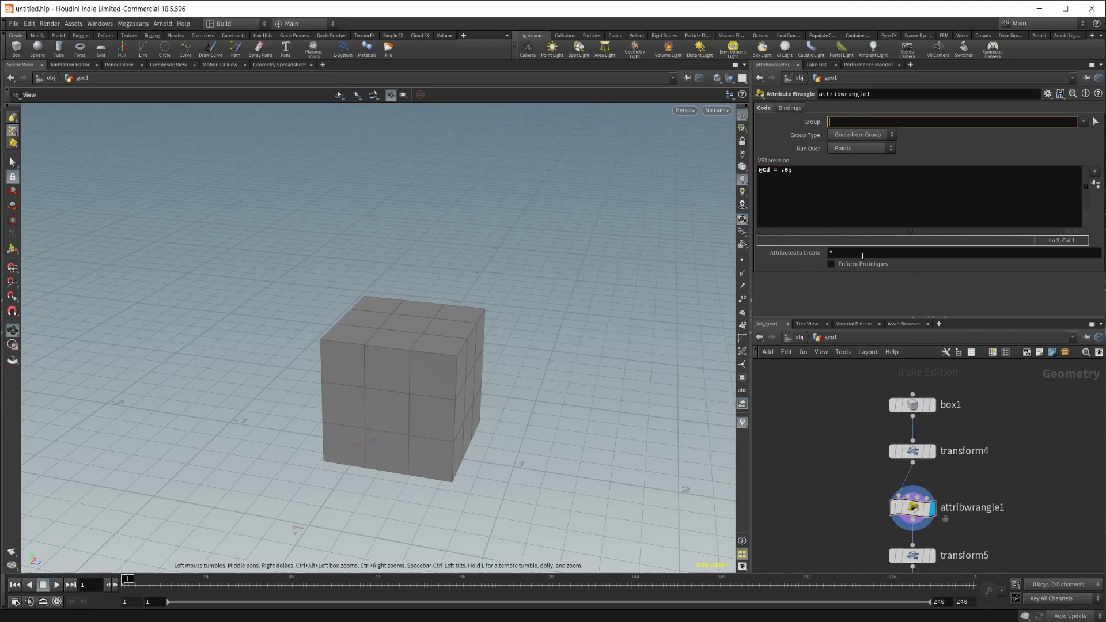
{"action": "left_click", "coordinate": [863, 255]}
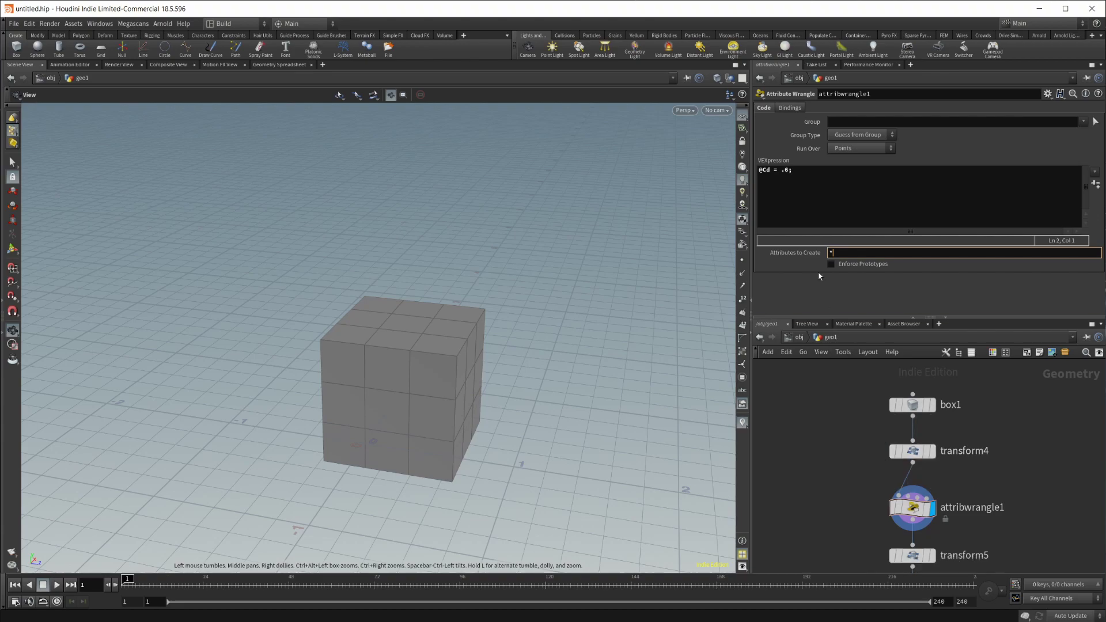
{"action": "left_click", "coordinate": [912, 450]}
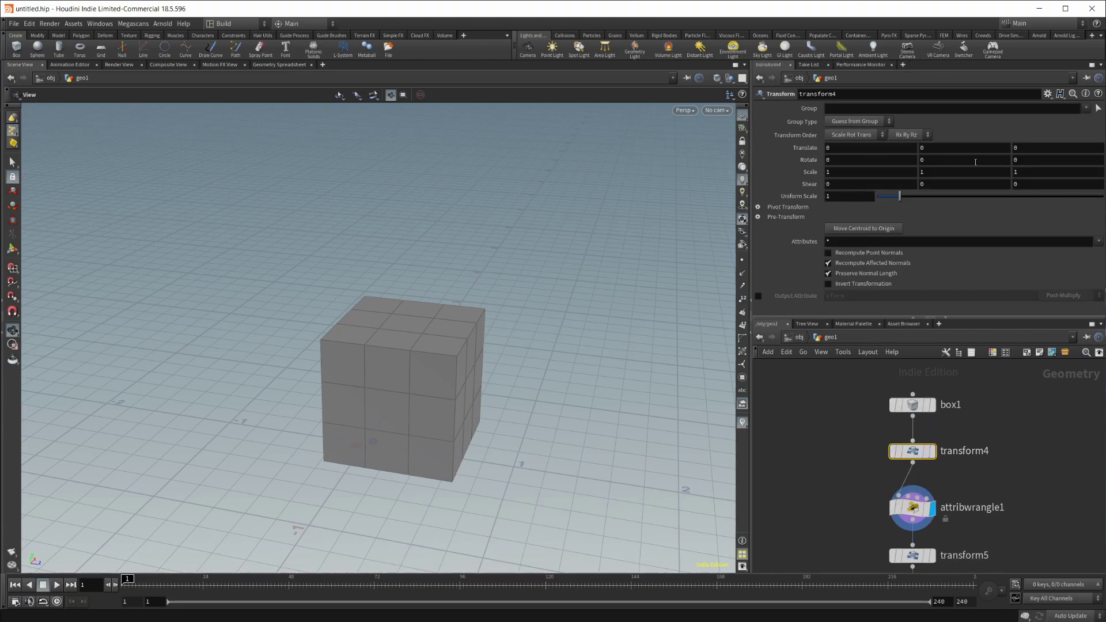
Step: Replace transform4's Rotate X expression 0 with 1 in the expression editor, then reopen attribwrangle1's code
{"action": "left_click", "coordinate": [866, 163]}
{"action": "key", "text": "alt+e"}
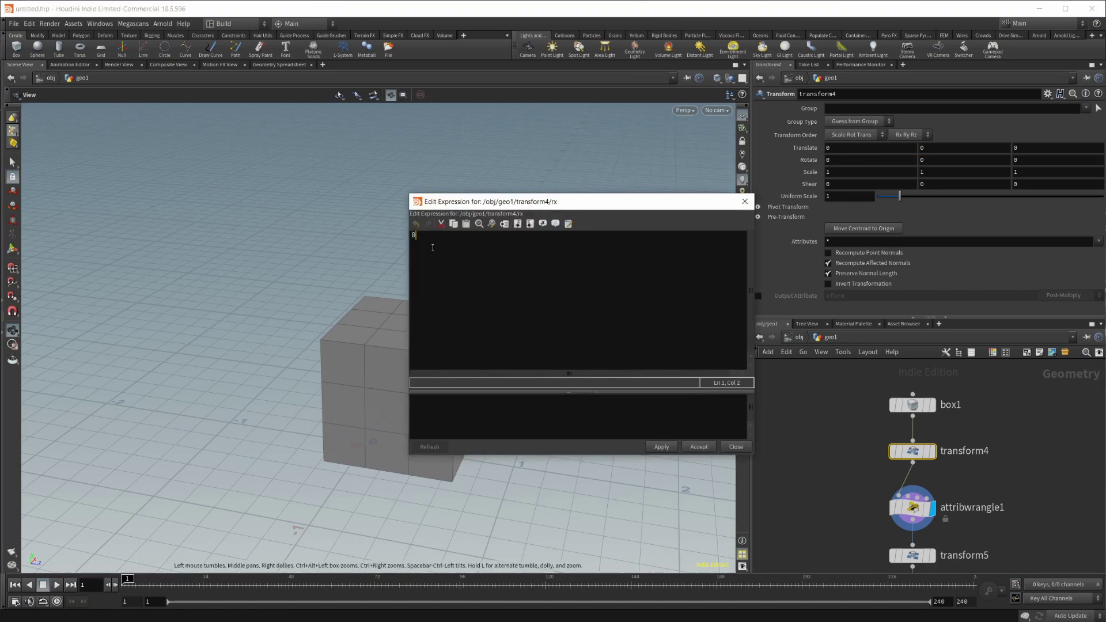
{"action": "key", "text": "shift+Home"}
{"action": "type", "text": "gadfh"}
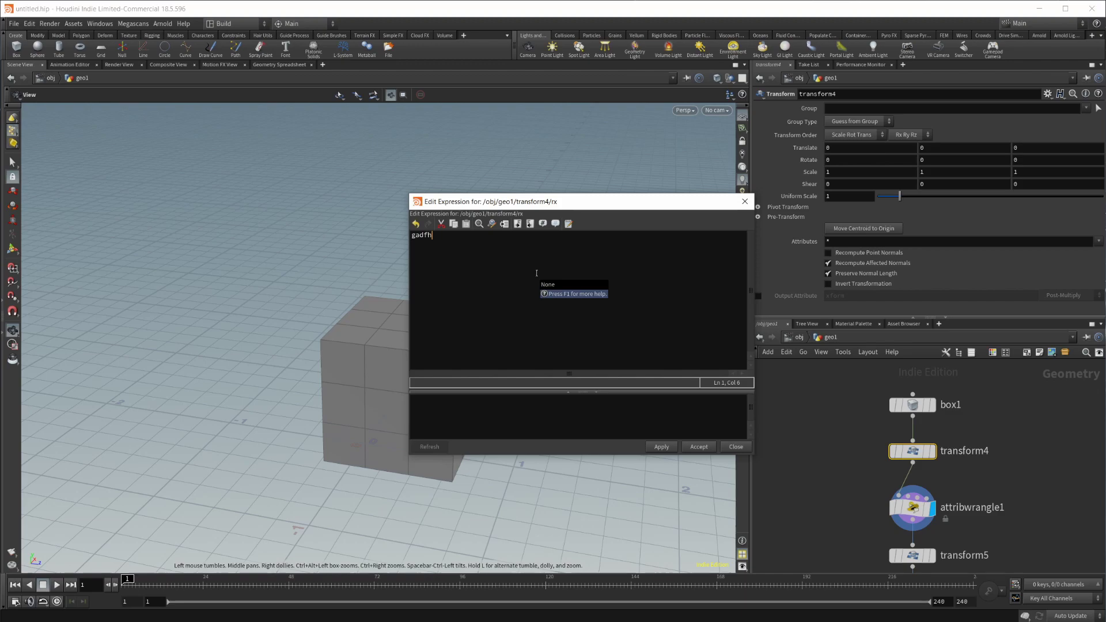
{"action": "key", "text": "BackSpace"}
{"action": "key", "text": "BackSpace"}
{"action": "key", "text": "BackSpace"}
{"action": "key", "text": "BackSpace"}
{"action": "key", "text": "BackSpace"}
{"action": "type", "text": "1"}
{"action": "left_click", "coordinate": [741, 448]}
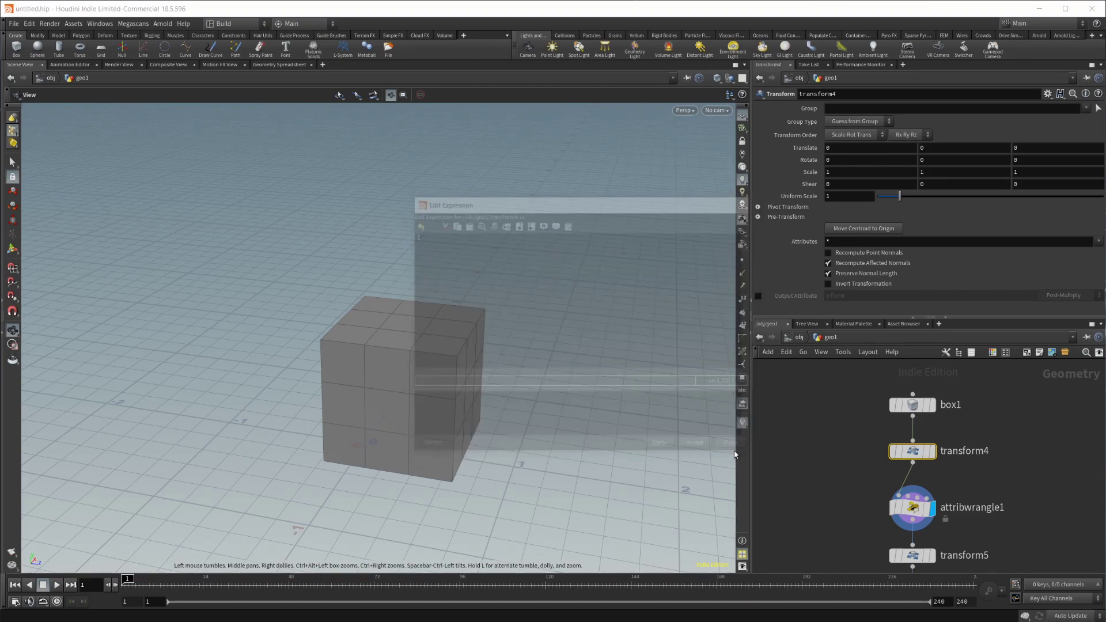
{"action": "left_click", "coordinate": [913, 507]}
{"action": "left_click", "coordinate": [873, 206]}
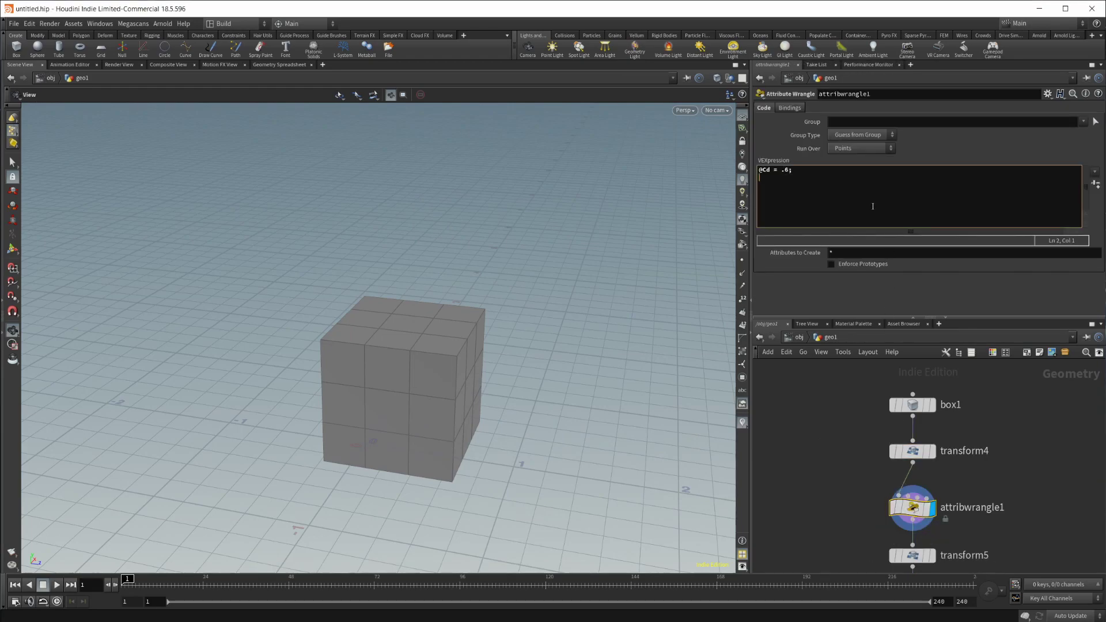
{"action": "key", "text": "alt+e"}
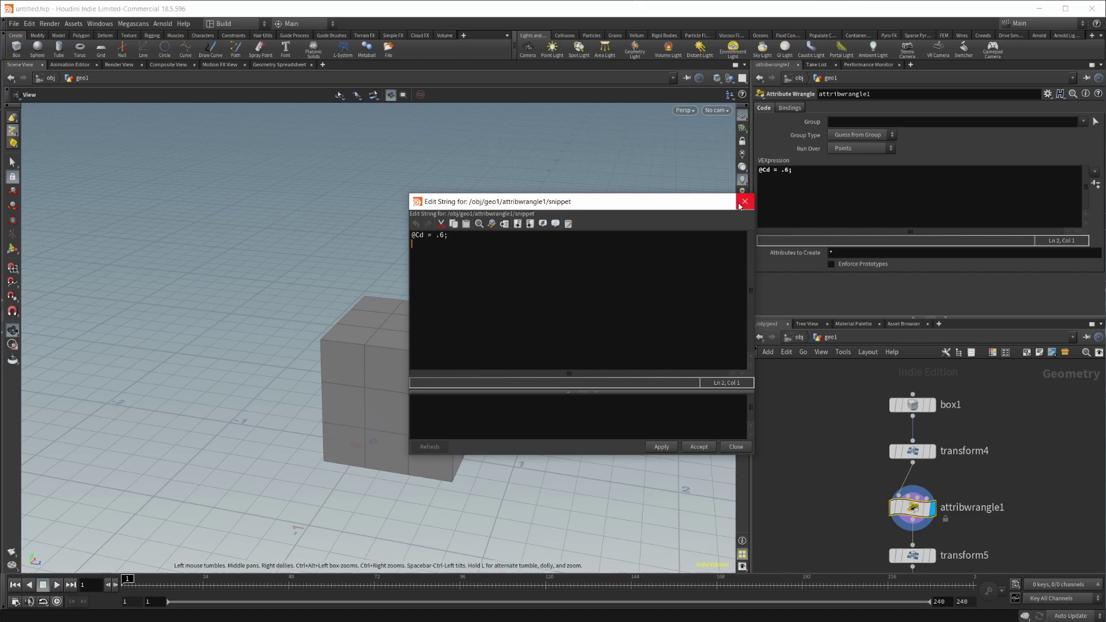
{"action": "left_click", "coordinate": [743, 201]}
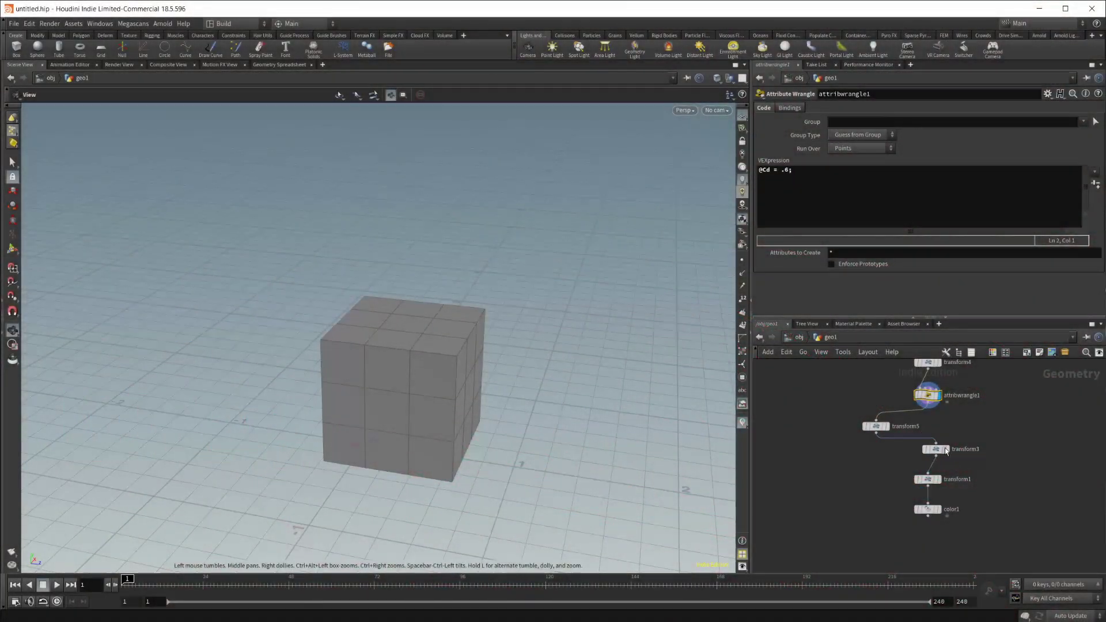
Step: Move transform1 left and color1 down-right, then bring transform4 into view
{"action": "left_click_drag", "start_coordinate": [937, 474], "coordinate": [892, 475]}
{"action": "left_click", "coordinate": [927, 516]}
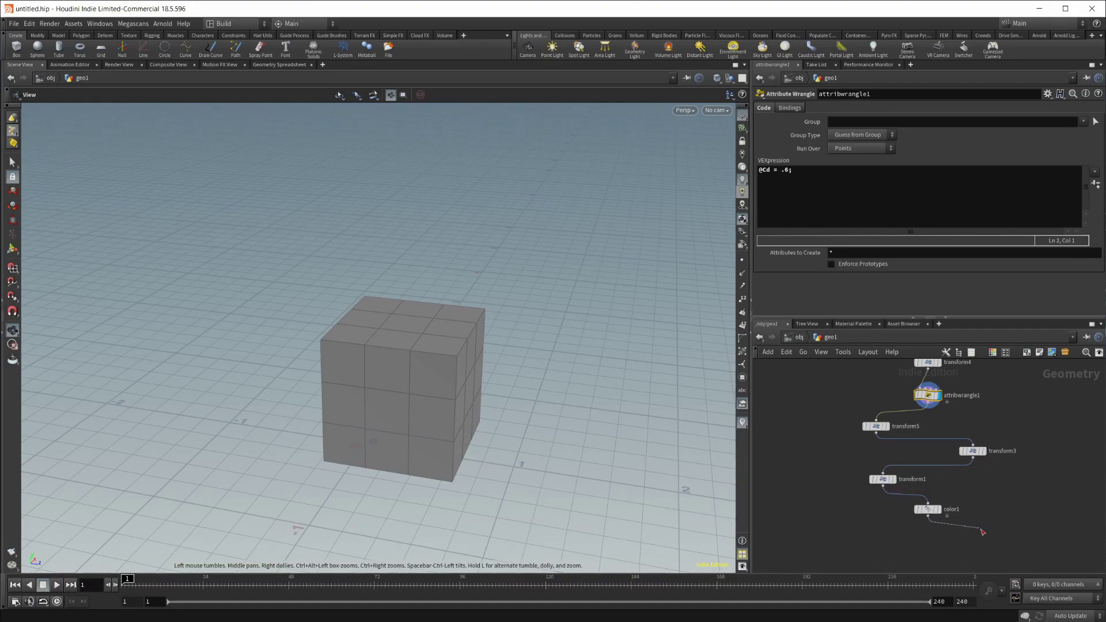
{"action": "key", "text": "Escape"}
{"action": "left_click_drag", "start_coordinate": [928, 509], "coordinate": [959, 515]}
{"action": "scroll", "coordinate": [961, 431], "scroll_direction": "up", "scroll_amount": 3}
{"action": "middle_click_drag", "start_coordinate": [959, 407], "coordinate": [982, 463]}
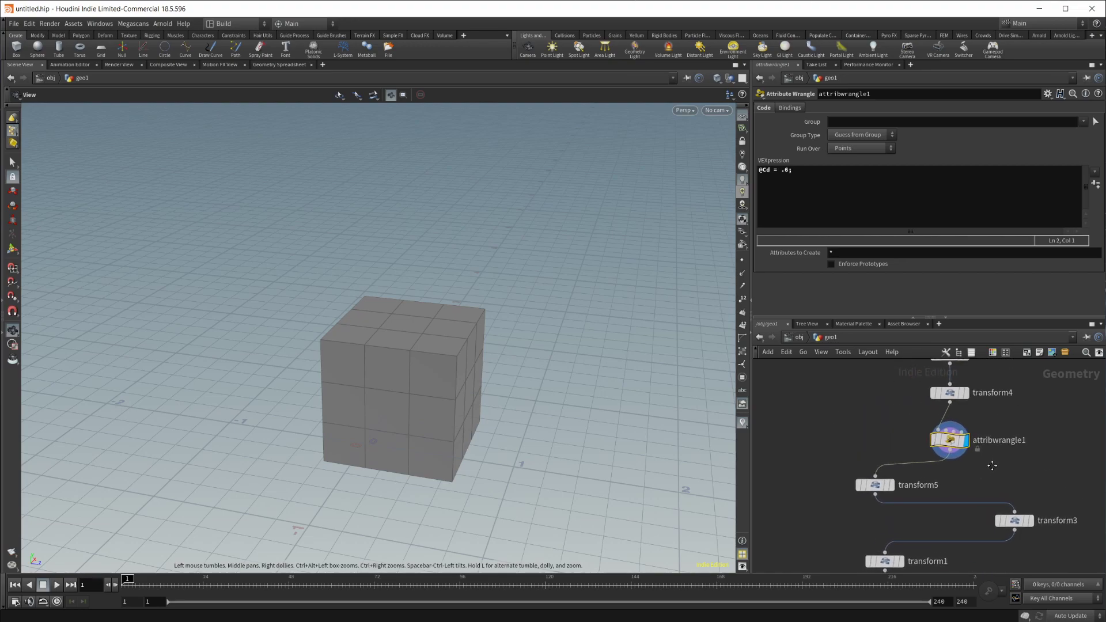
Step: Use the L layout hotkey repeatedly to arrange the nodes into rows and then a vertical column
{"action": "mouse_move", "coordinate": [936, 437]}
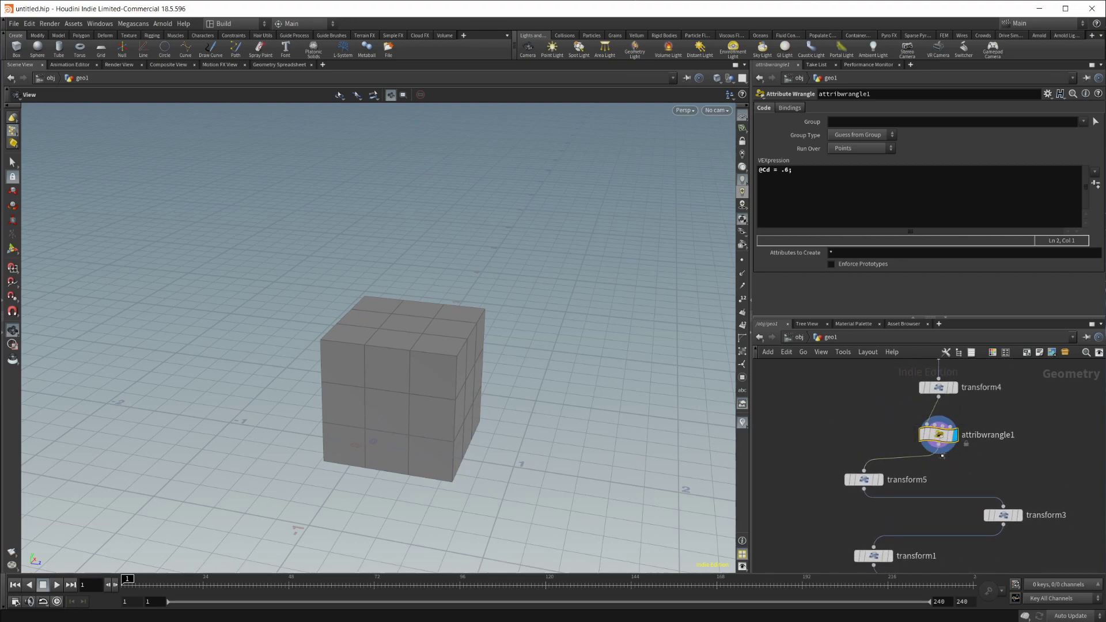
{"action": "key", "text": "l"}
{"action": "scroll", "coordinate": [1015, 492], "scroll_direction": "down", "scroll_amount": 3}
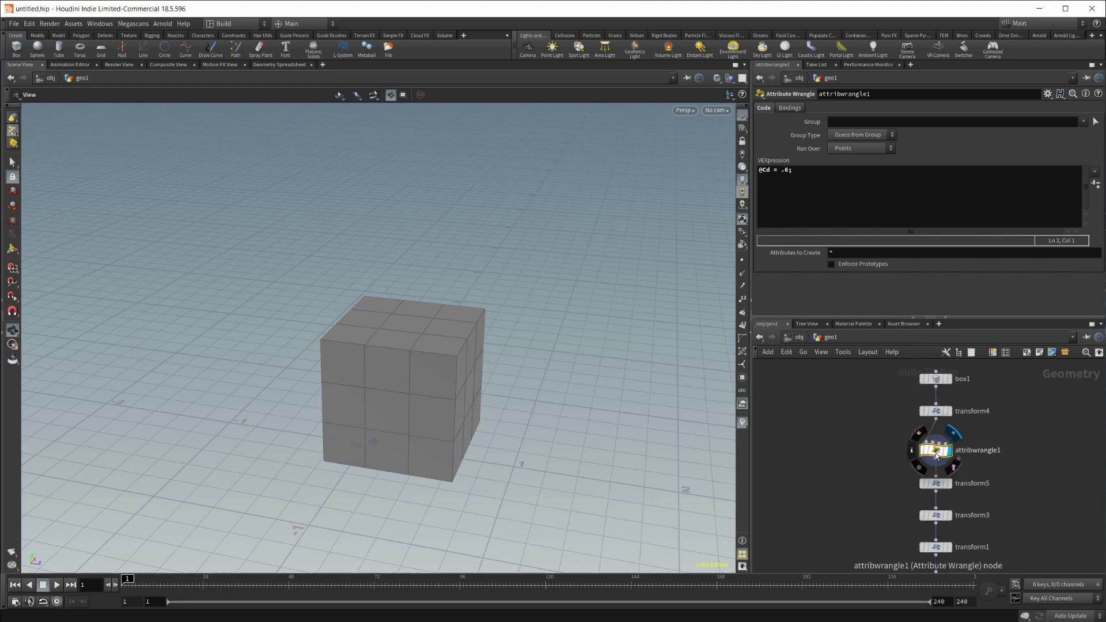
{"action": "key", "text": "l"}
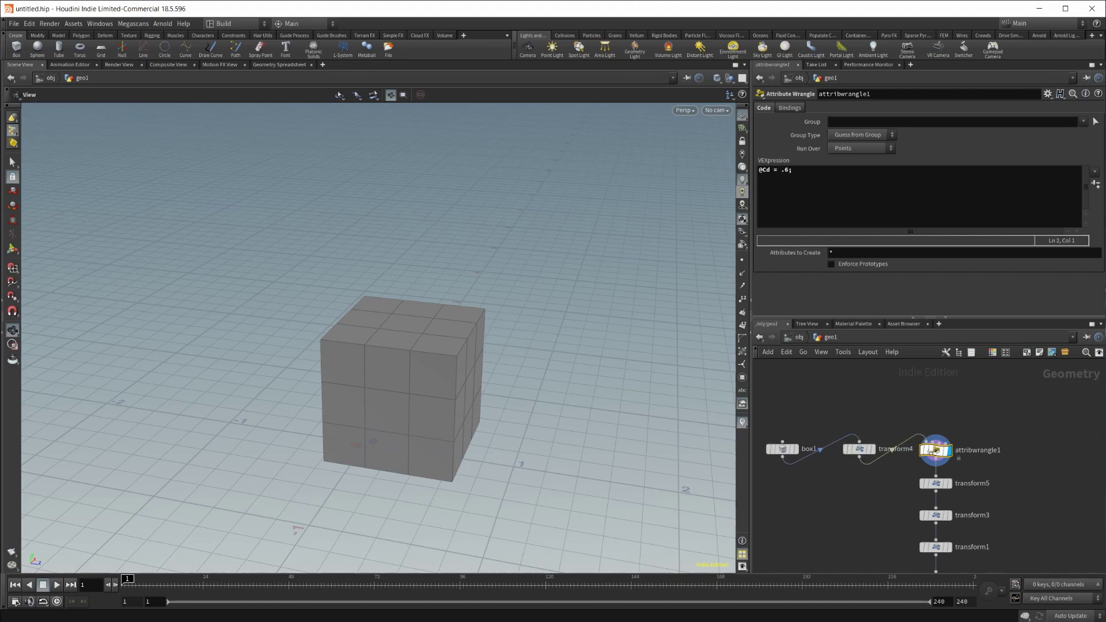
{"action": "key", "text": "l"}
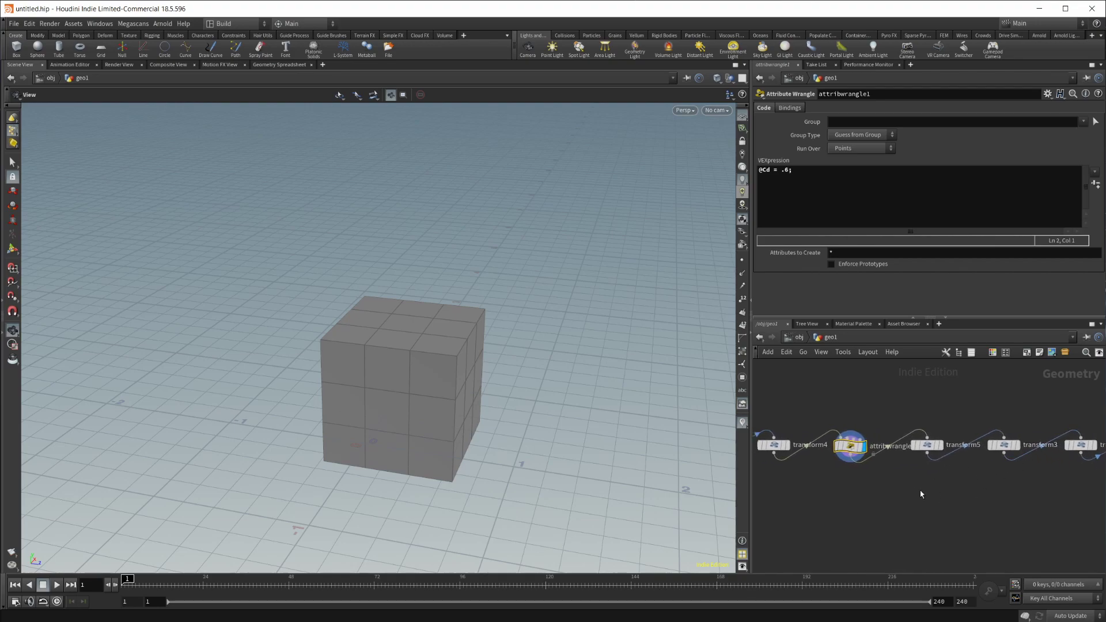
{"action": "scroll", "coordinate": [934, 498], "scroll_direction": "down", "scroll_amount": 2}
{"action": "key", "text": "l"}
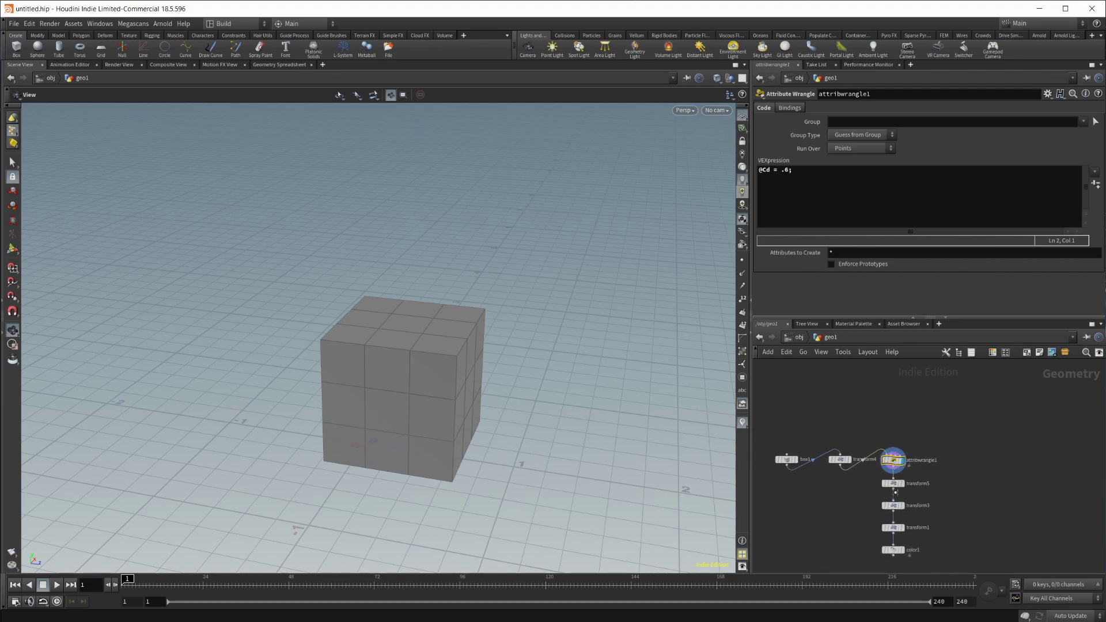
{"action": "key", "text": "l"}
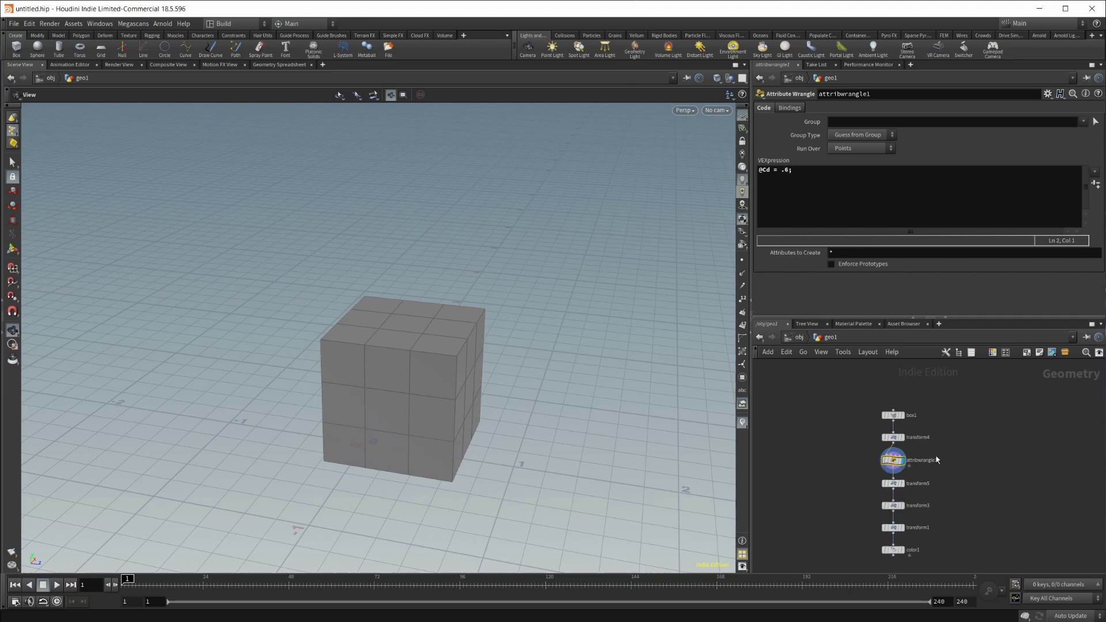
{"action": "scroll", "coordinate": [921, 490], "scroll_direction": "up", "scroll_amount": 2}
{"action": "scroll", "coordinate": [1008, 483], "scroll_direction": "down", "scroll_amount": 1}
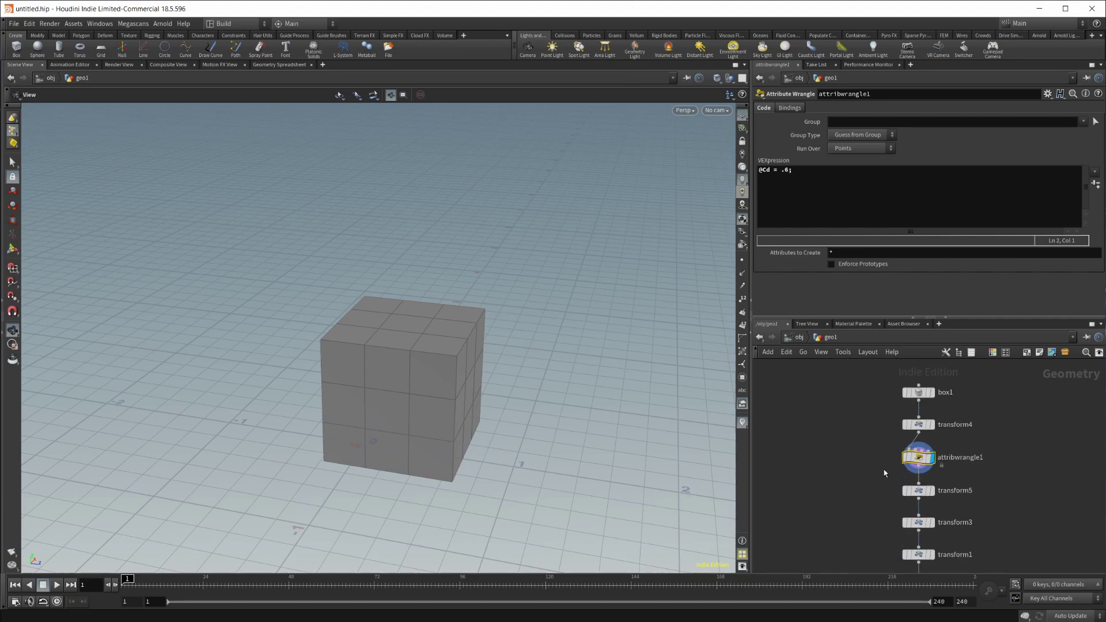
Step: Drag transform5, transform3, transform1 and transform4 sideways into a zig-zag chain
{"action": "left_click_drag", "start_coordinate": [899, 494], "coordinate": [838, 487]}
{"action": "middle_click_drag", "start_coordinate": [1012, 515], "coordinate": [996, 493]}
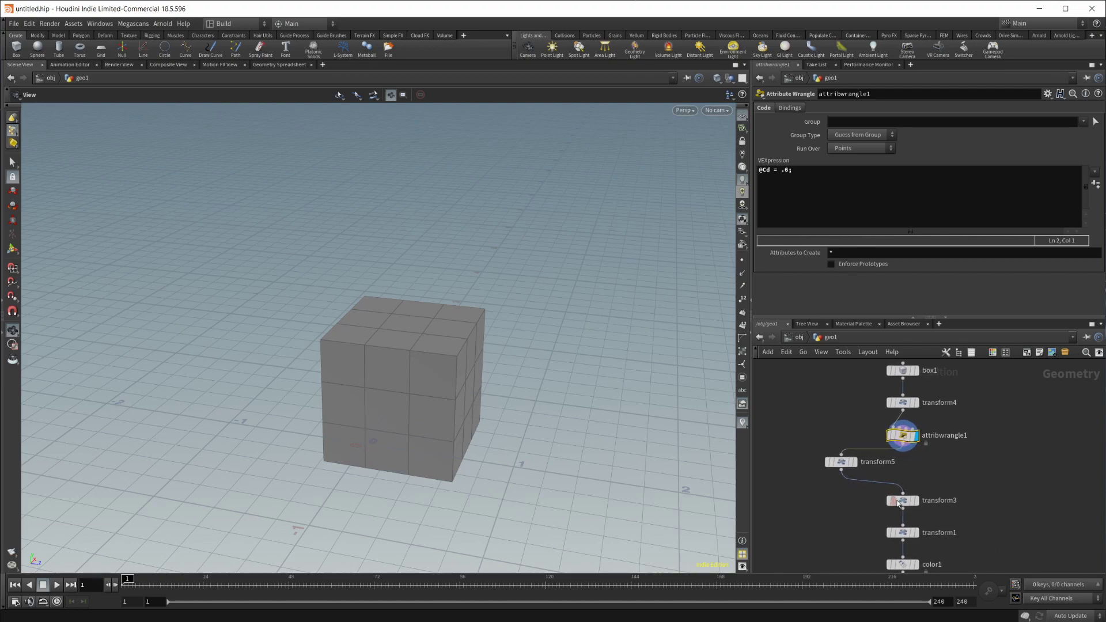
{"action": "left_click_drag", "start_coordinate": [900, 501], "coordinate": [944, 491]}
{"action": "left_click_drag", "start_coordinate": [949, 533], "coordinate": [903, 524]}
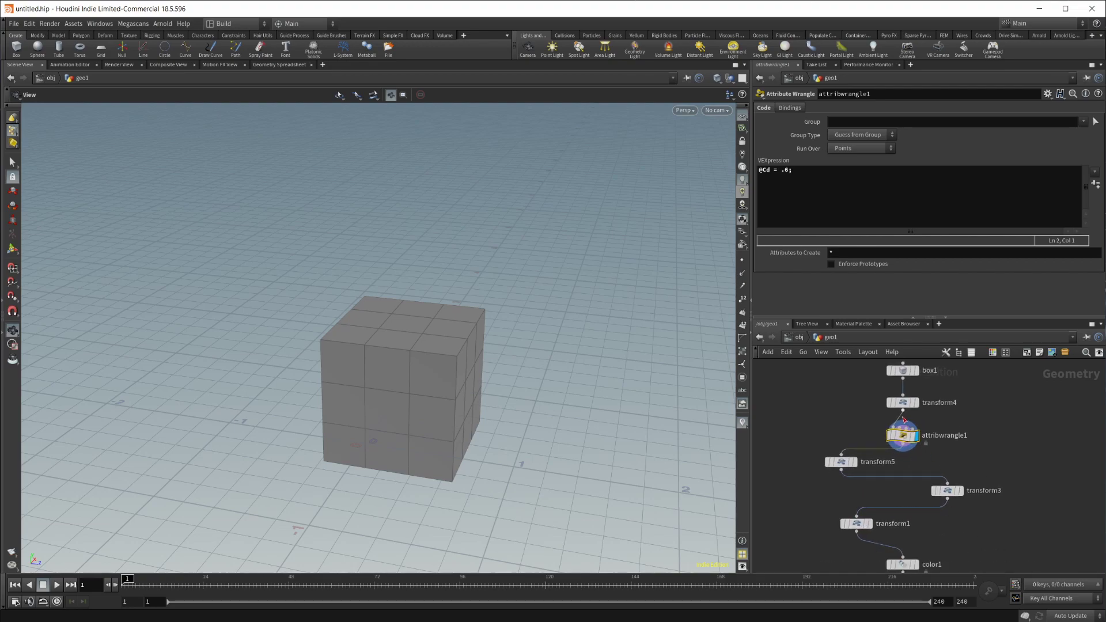
{"action": "left_click_drag", "start_coordinate": [903, 403], "coordinate": [948, 395]}
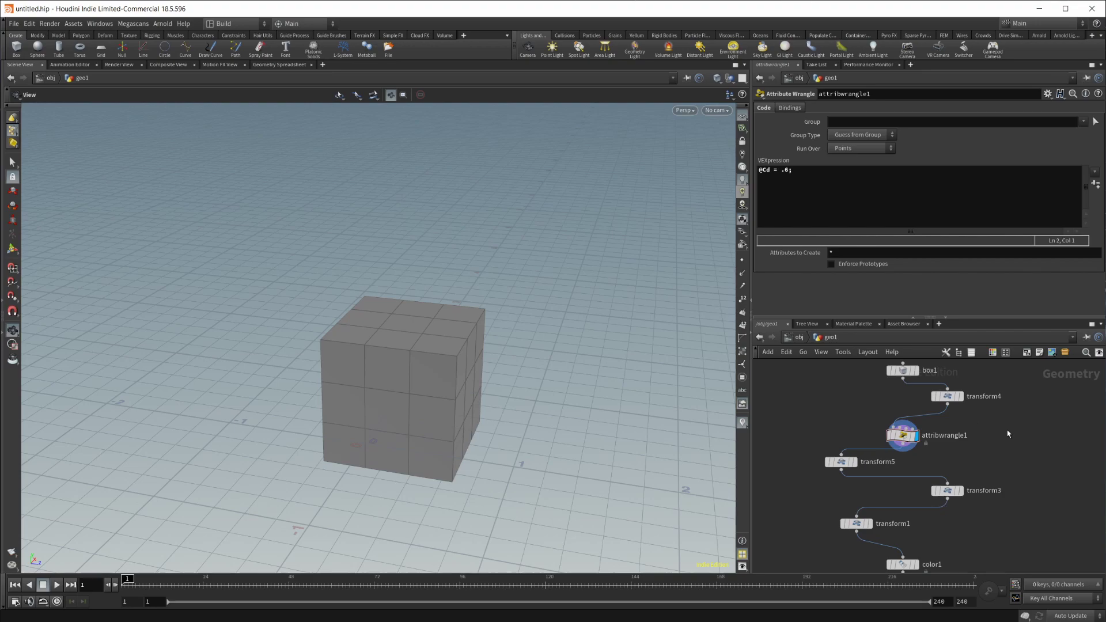
Step: Snap the whole geo1 network back into one straight column with L and recentre the view
{"action": "key", "text": "l"}
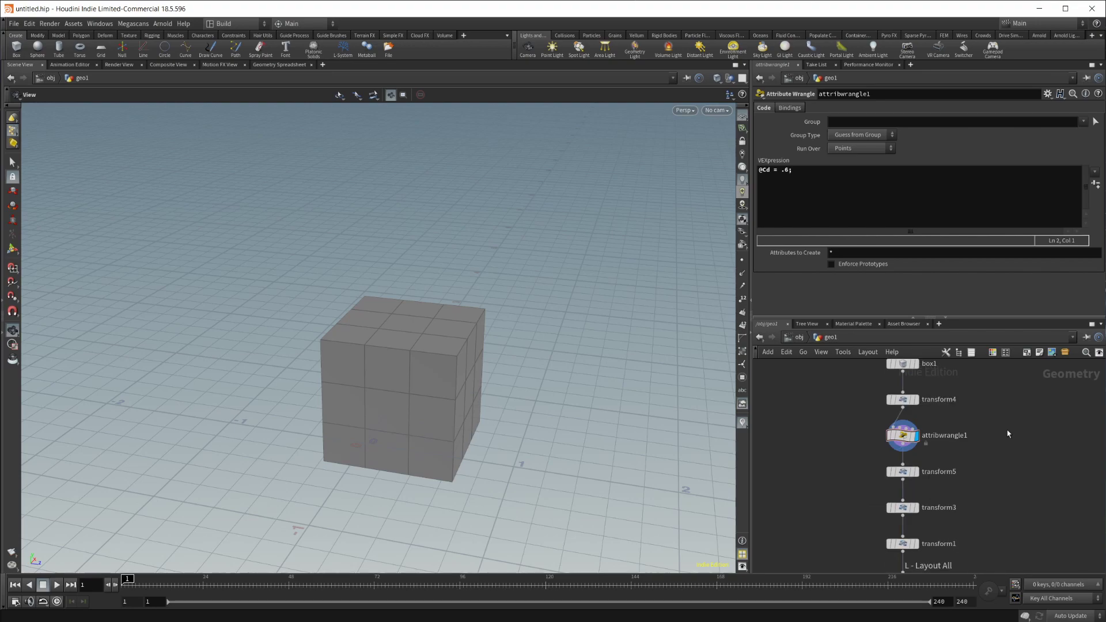
{"action": "scroll", "coordinate": [1007, 434], "scroll_direction": "down", "scroll_amount": 1}
{"action": "scroll", "coordinate": [1014, 446], "scroll_direction": "down", "scroll_amount": 1}
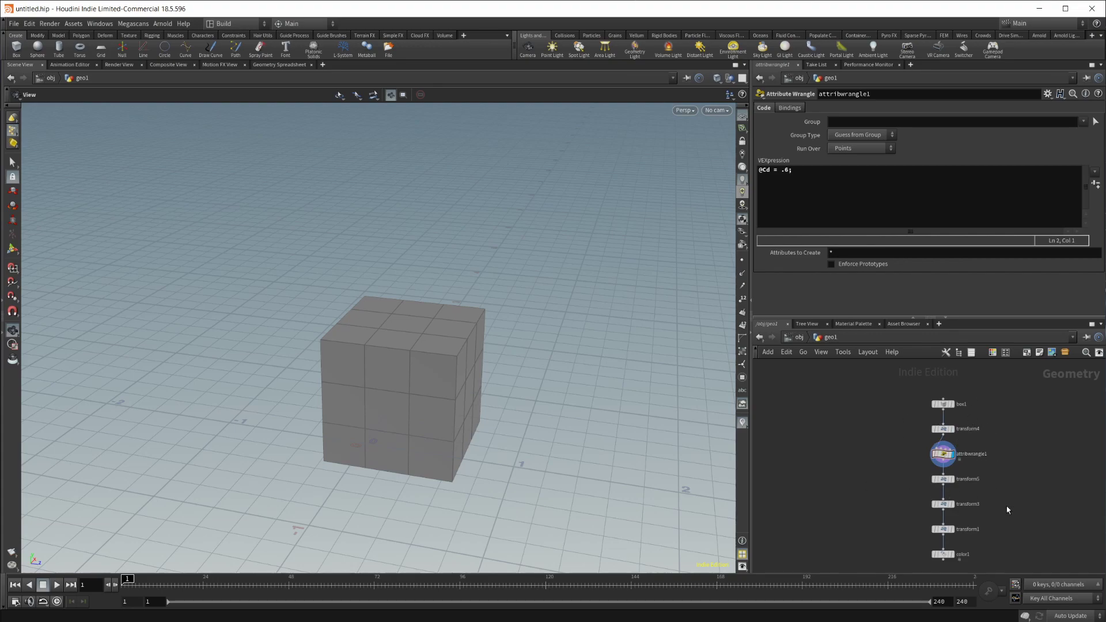
{"action": "middle_click_drag", "start_coordinate": [1008, 510], "coordinate": [986, 459]}
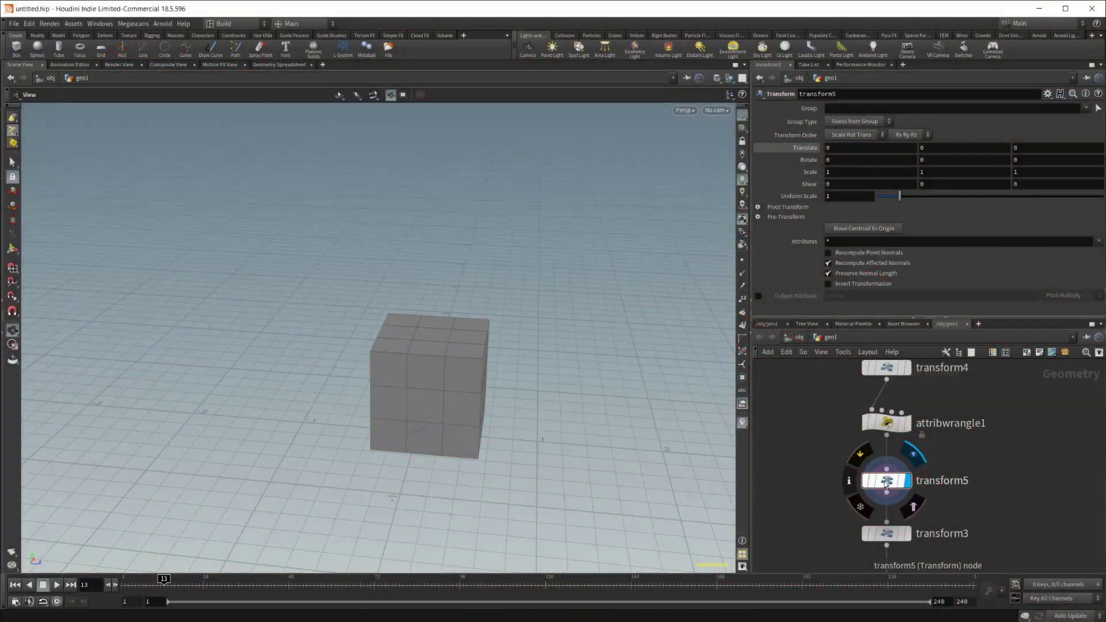
Step: Set transform5's Translate X to $FF, then scrub from frame 1 to watch the cube move
{"action": "left_click", "coordinate": [850, 147], "text": "ctrl+shift"}
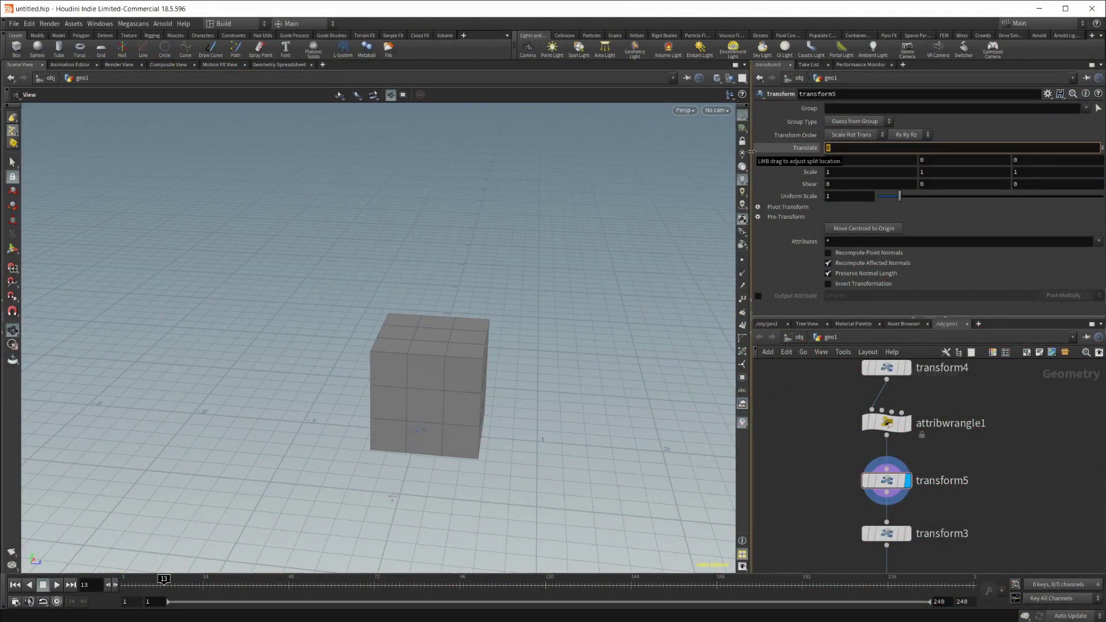
{"action": "type", "text": "$FF"}
{"action": "key", "text": "Return"}
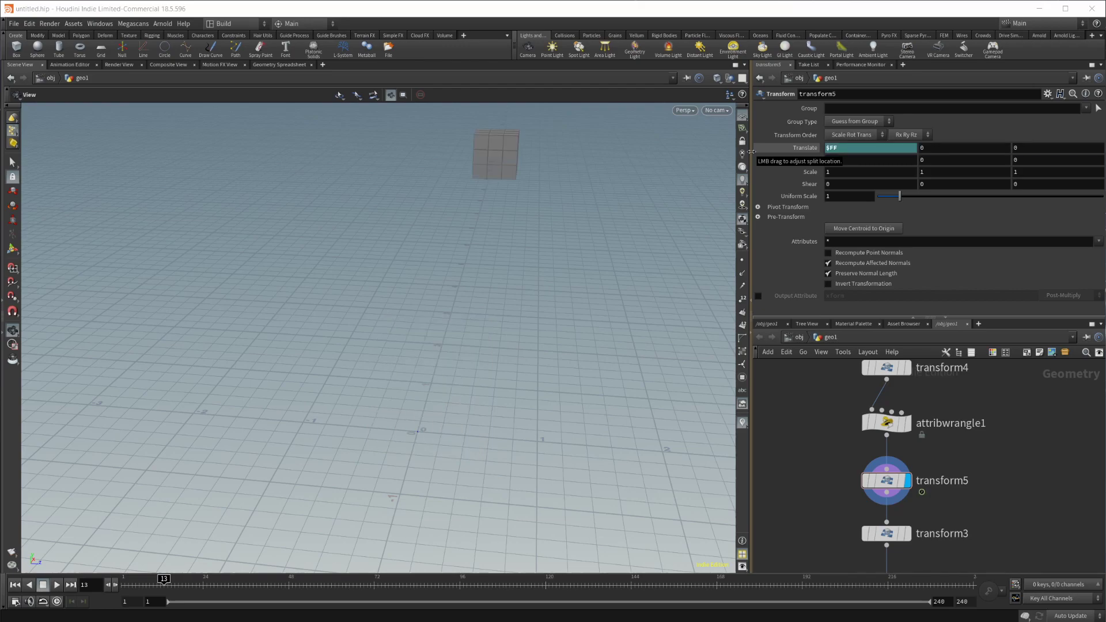
{"action": "key", "text": "ctrl+Up"}
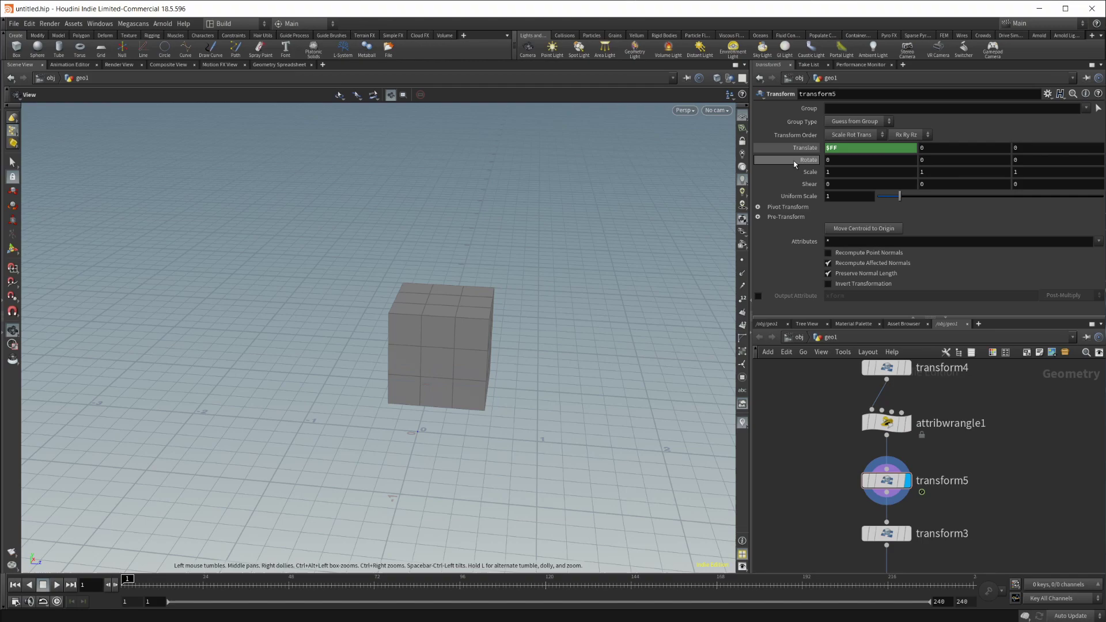
{"action": "mouse_move", "coordinate": [128, 582]}
{"action": "left_mouse_down"}
{"action": "mouse_move", "coordinate": [180, 584]}
{"action": "mouse_move", "coordinate": [118, 584]}
{"action": "left_mouse_up"}
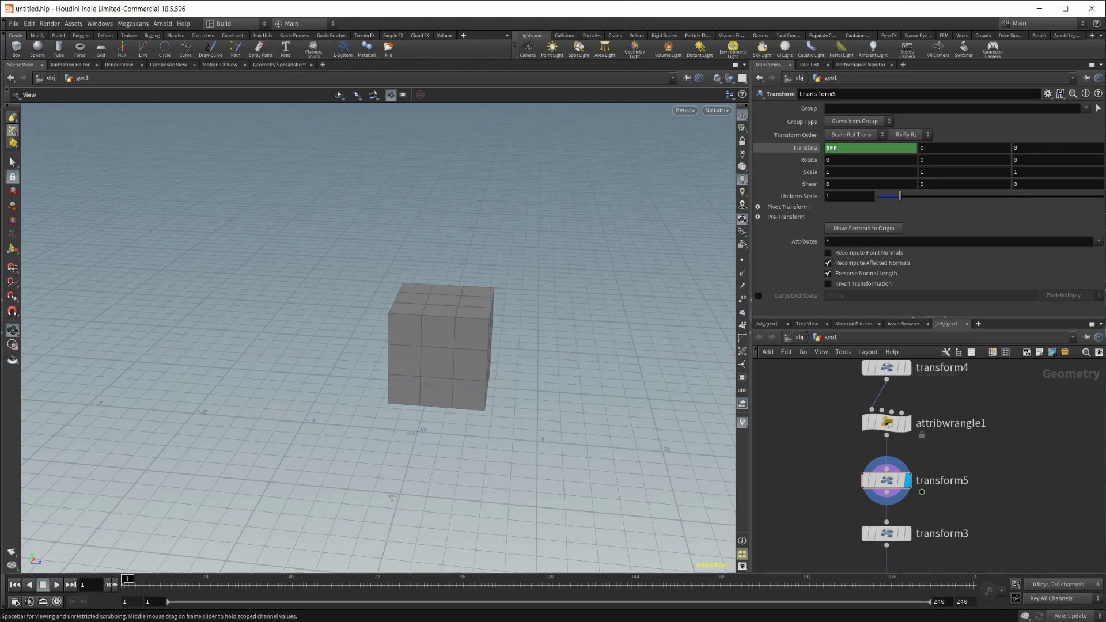
{"action": "left_click_drag", "start_coordinate": [136, 583], "coordinate": [148, 583]}
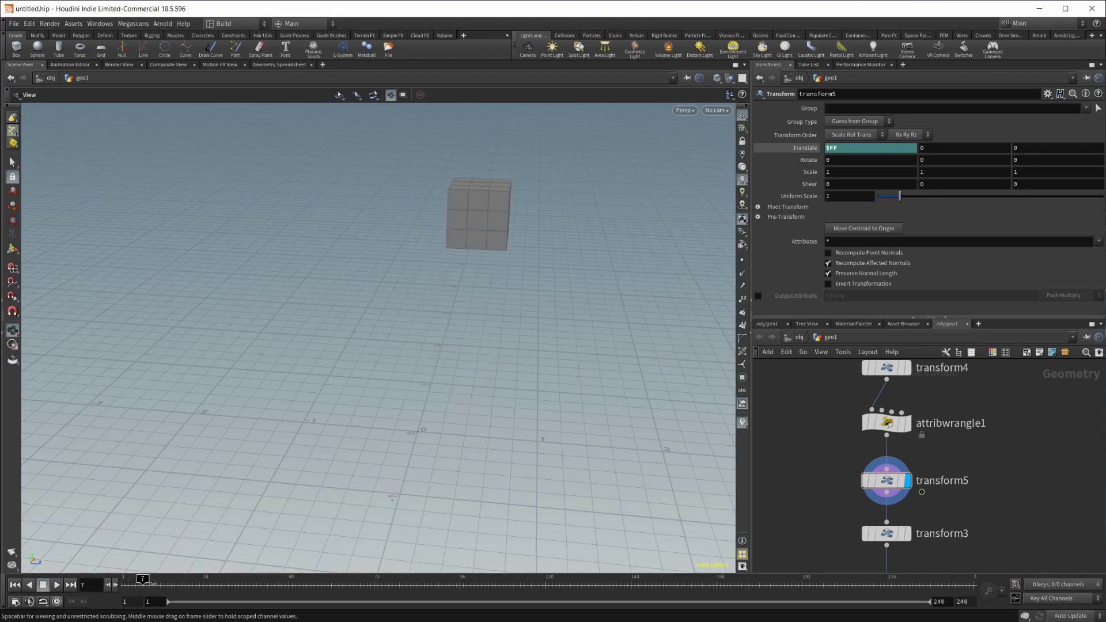
Step: Bake transform5's $FF Translate X expression down to its frame-7 value of 7
{"action": "right_click", "coordinate": [835, 147]}
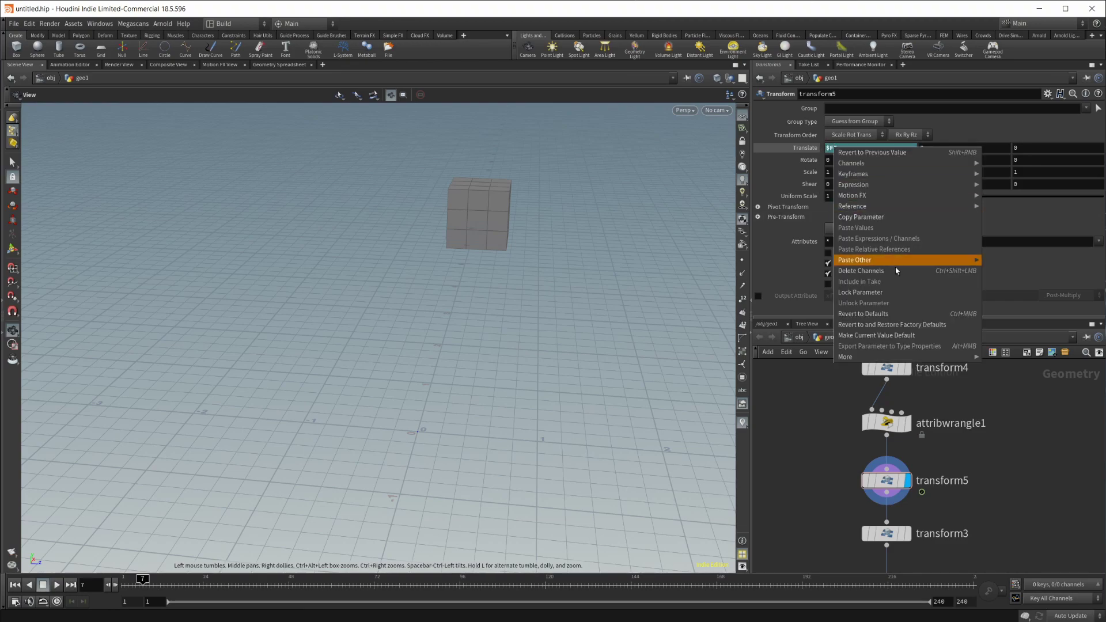
{"action": "left_click", "coordinate": [793, 149]}
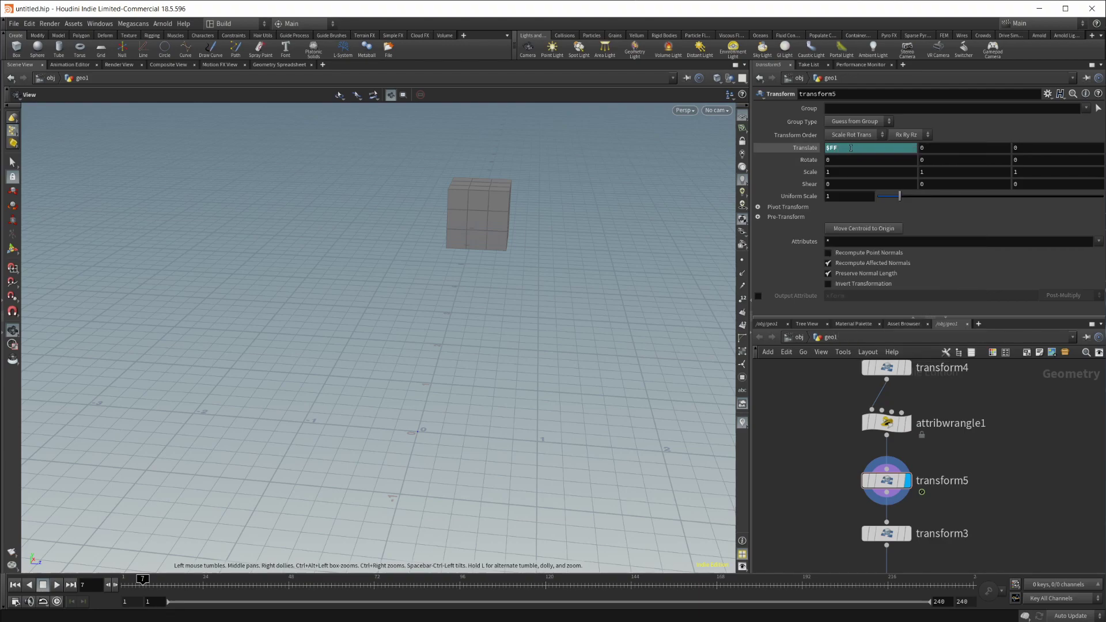
{"action": "left_click", "coordinate": [850, 148], "text": "ctrl+shift"}
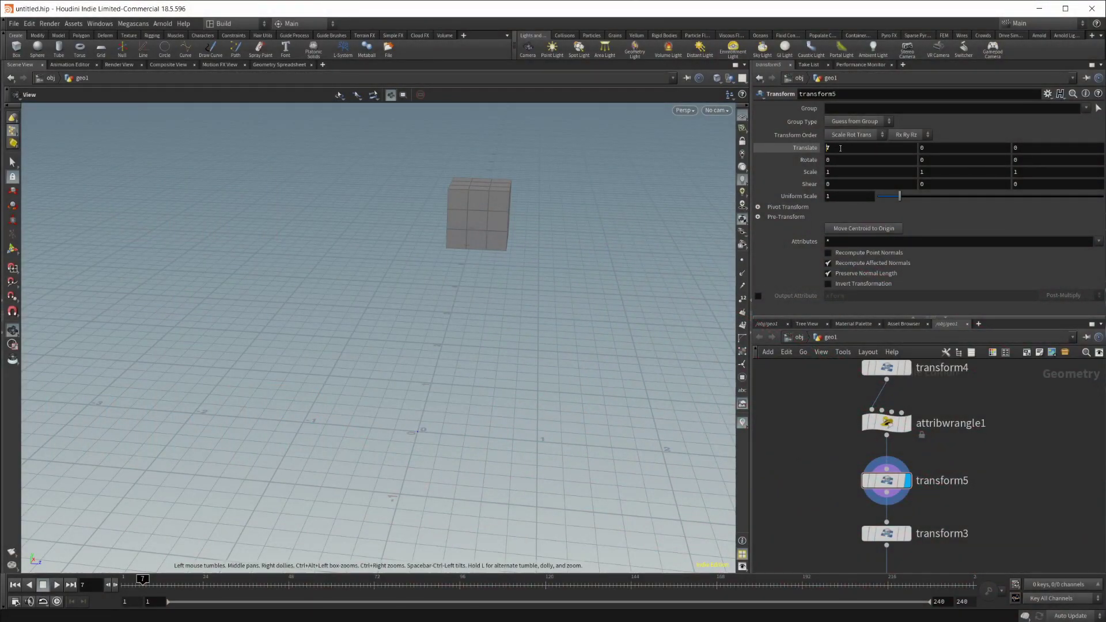
Step: Reset Translate X to 0, then enter Translate values 3, 2 and 4
{"action": "middle_click", "coordinate": [841, 148], "text": "ctrl"}
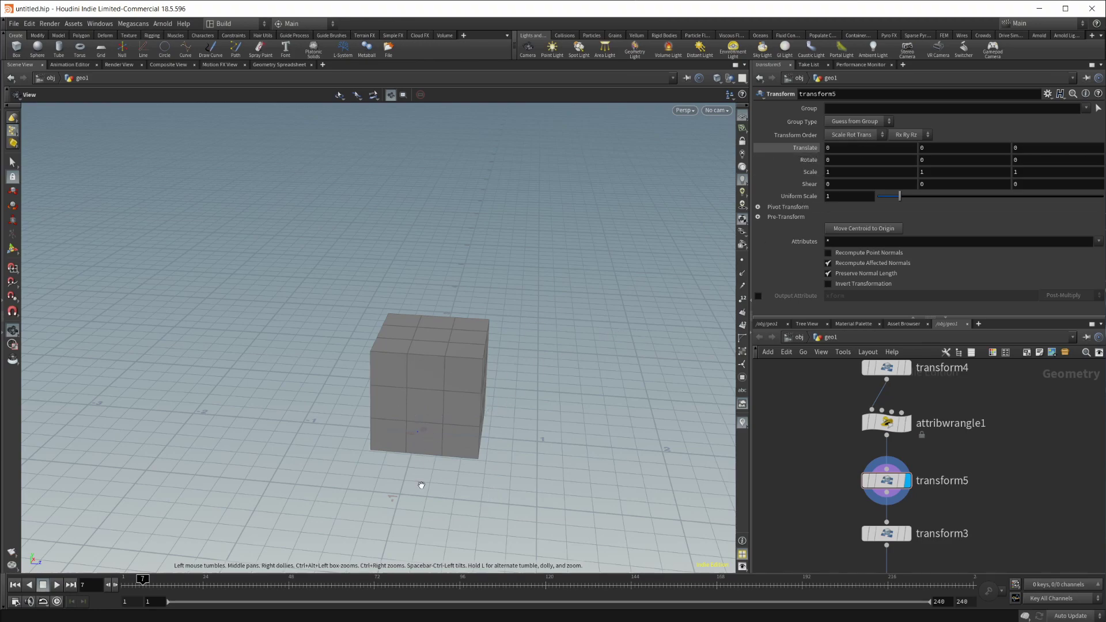
{"action": "left_click", "coordinate": [800, 149]}
{"action": "type", "text": "3"}
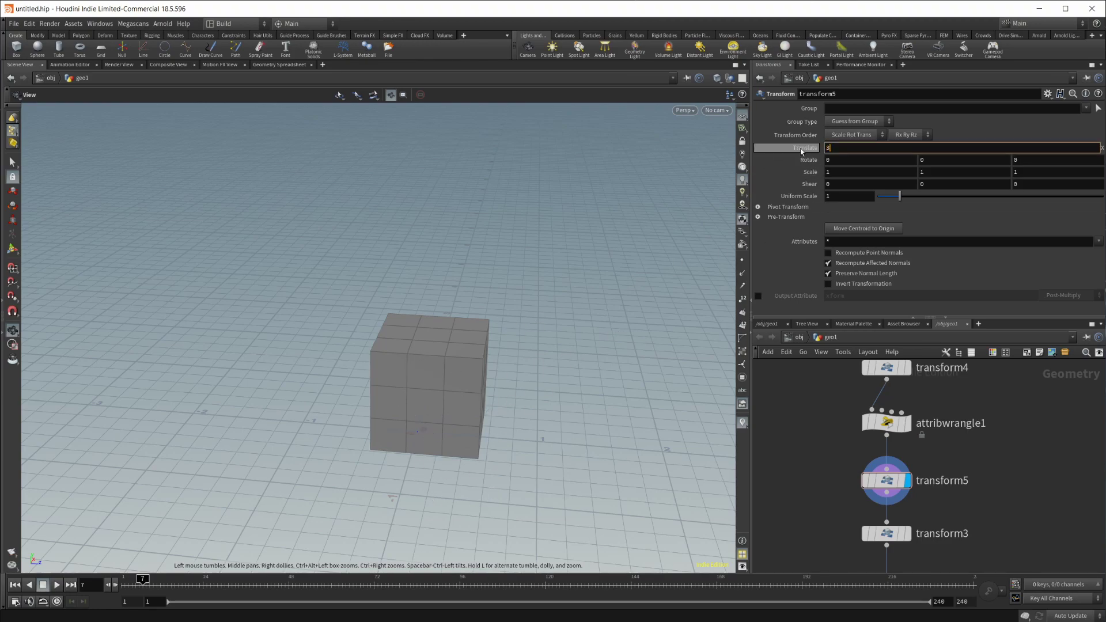
{"action": "key", "text": "Tab"}
{"action": "type", "text": "2"}
{"action": "key", "text": "Tab"}
{"action": "type", "text": "4"}
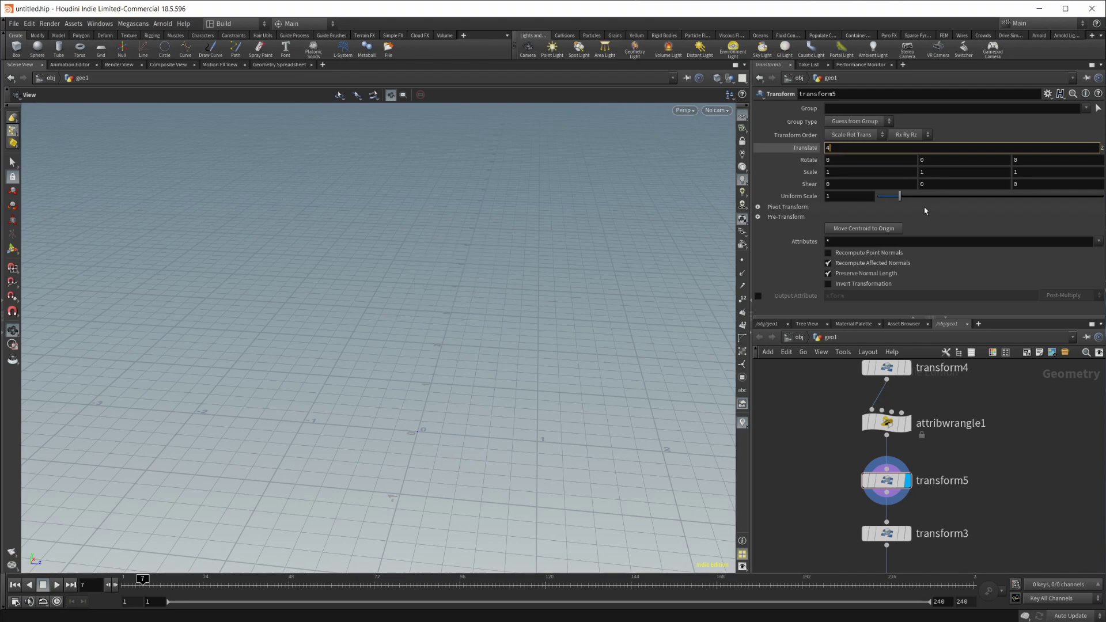
{"action": "key", "text": "Return"}
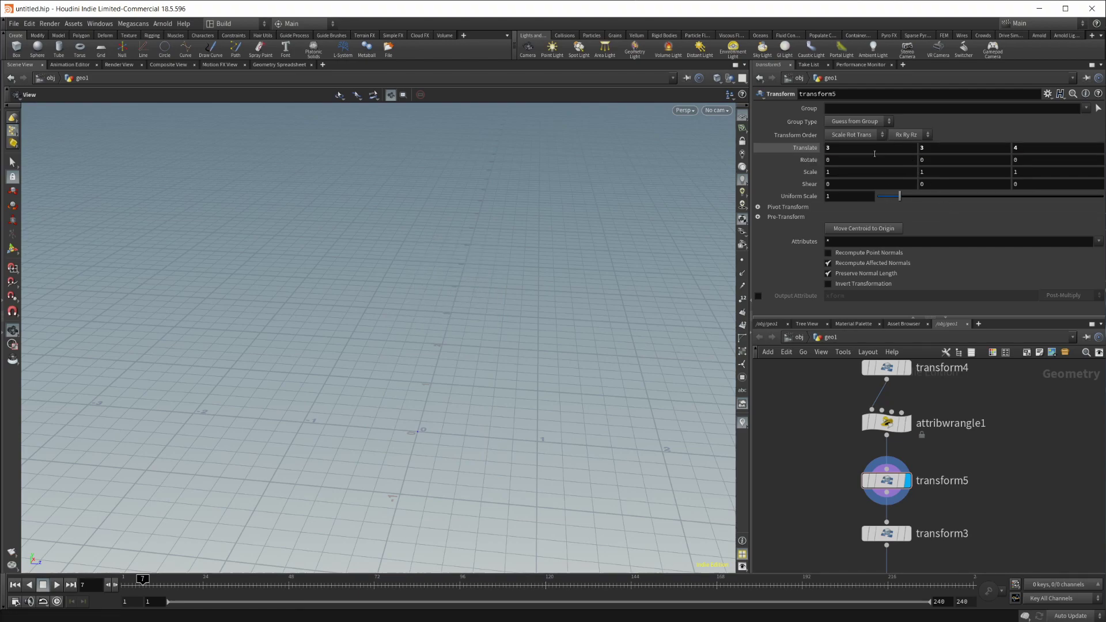
Step: Reset Translate Y and Z, try '5432 45', then reset Translate to 0, 0, 0
{"action": "middle_click", "coordinate": [937, 152], "text": "ctrl"}
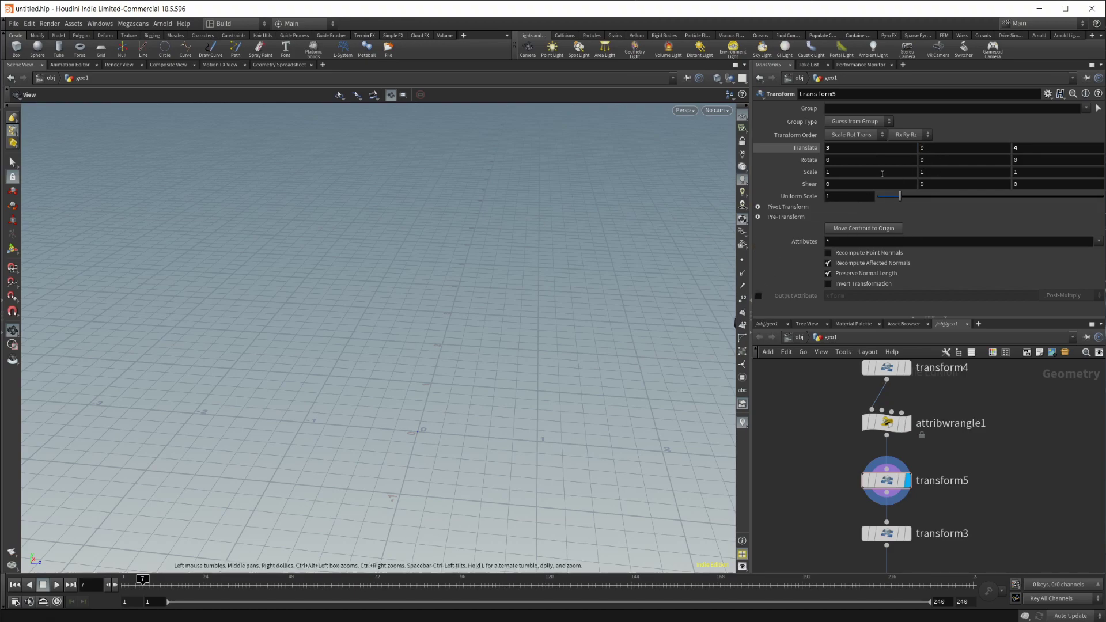
{"action": "middle_click", "coordinate": [1037, 148], "text": "ctrl"}
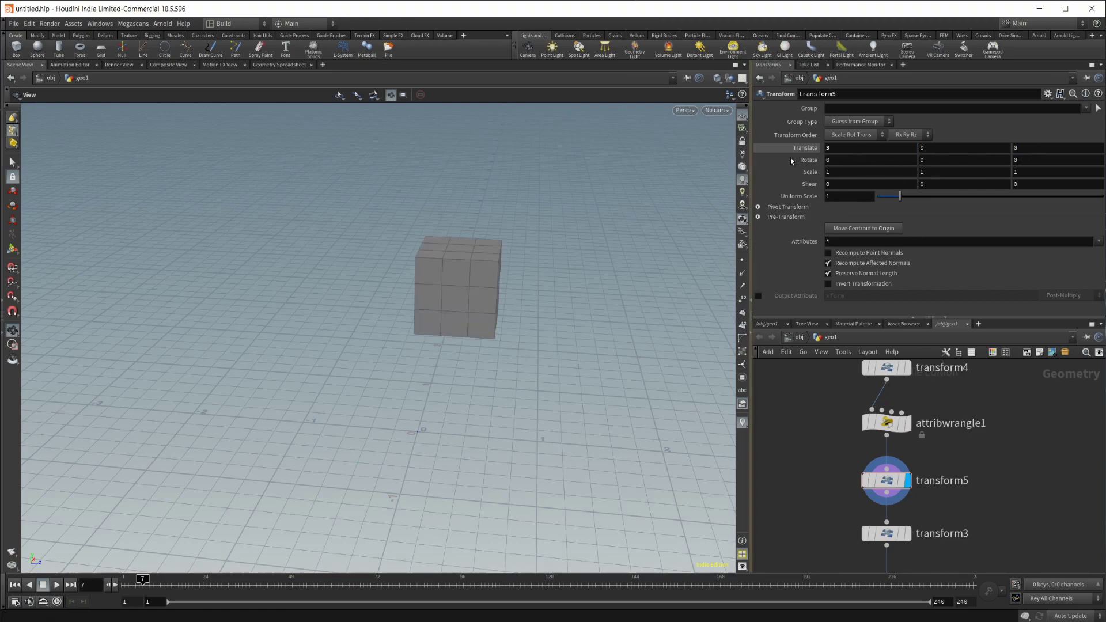
{"action": "left_click", "coordinate": [891, 149]}
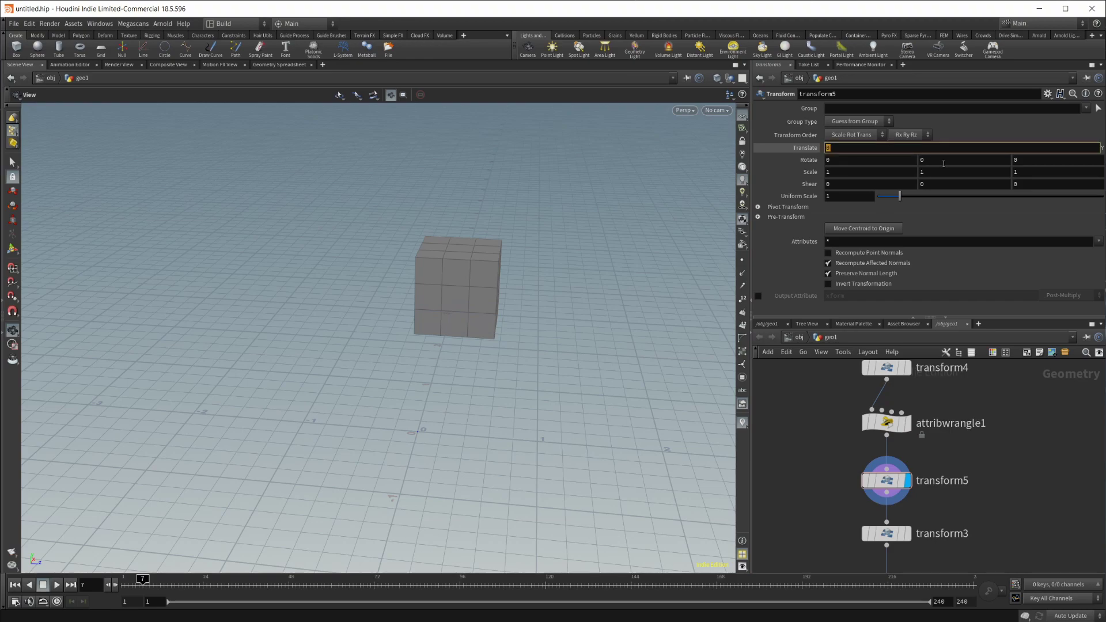
{"action": "type", "text": "5432 45"}
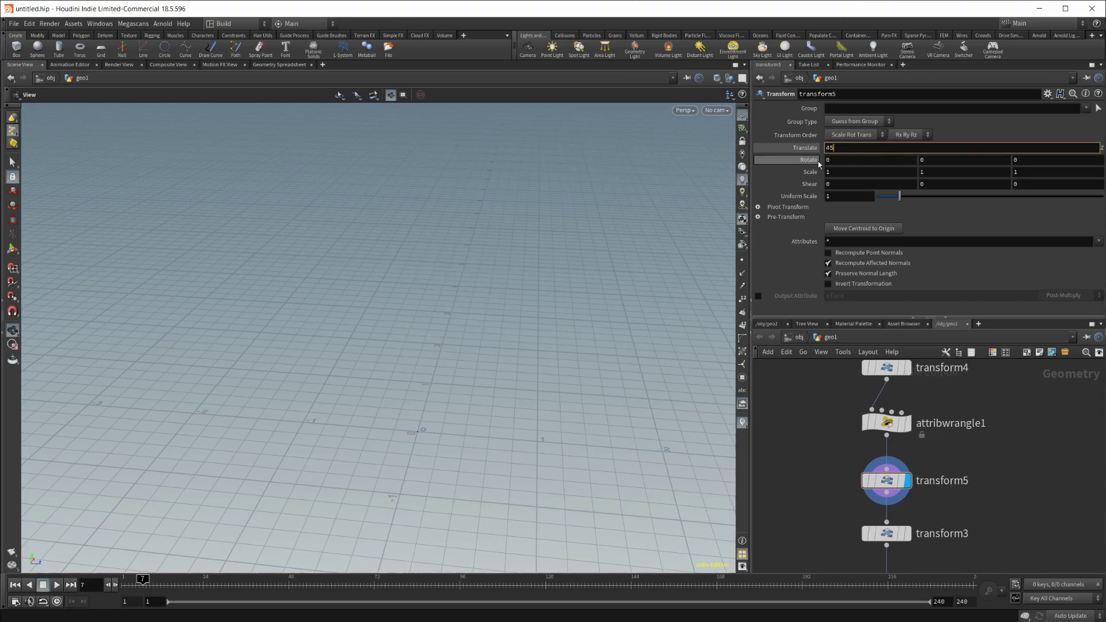
{"action": "key", "text": "Return"}
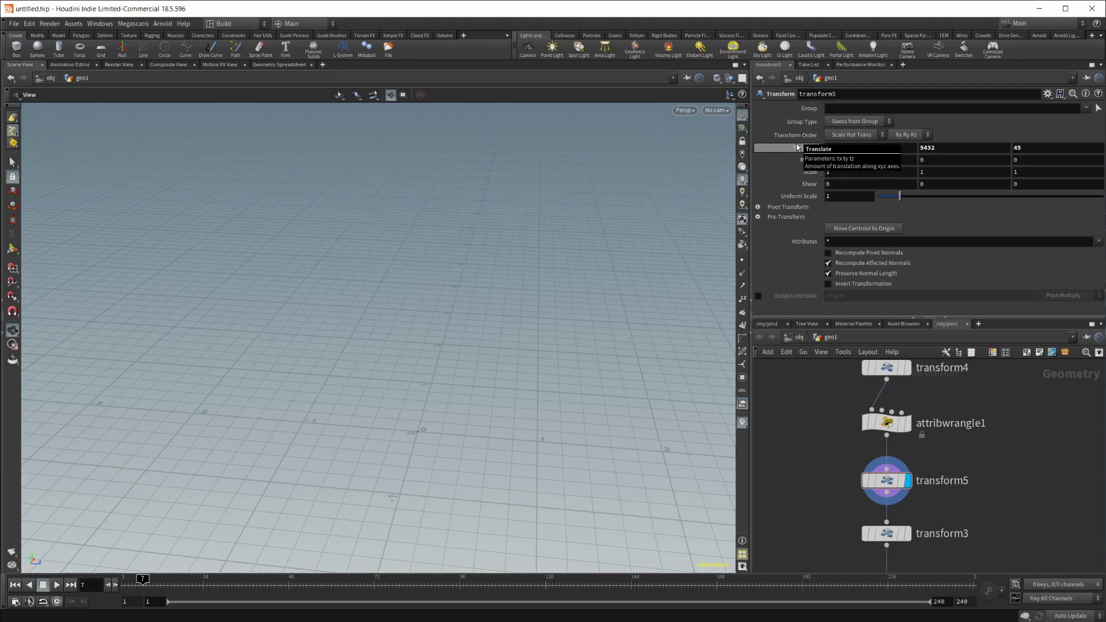
{"action": "middle_click", "coordinate": [795, 149], "text": "ctrl"}
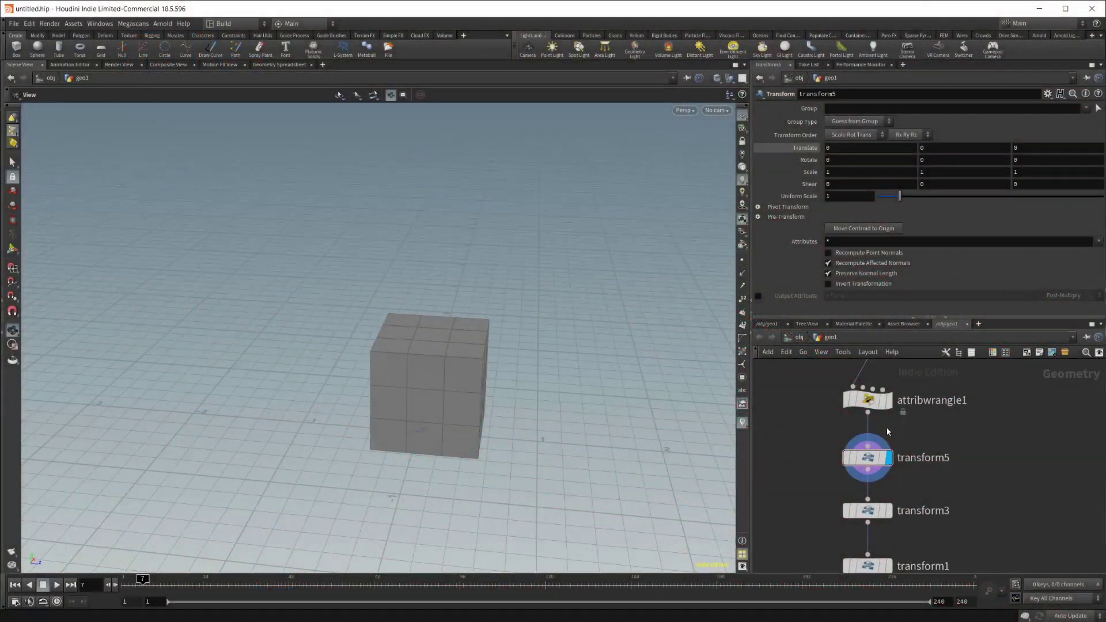
Step: Set transform5's Uniform Scale to 1.78 to enlarge the box
{"action": "left_click_drag", "start_coordinate": [898, 196], "coordinate": [918, 197]}
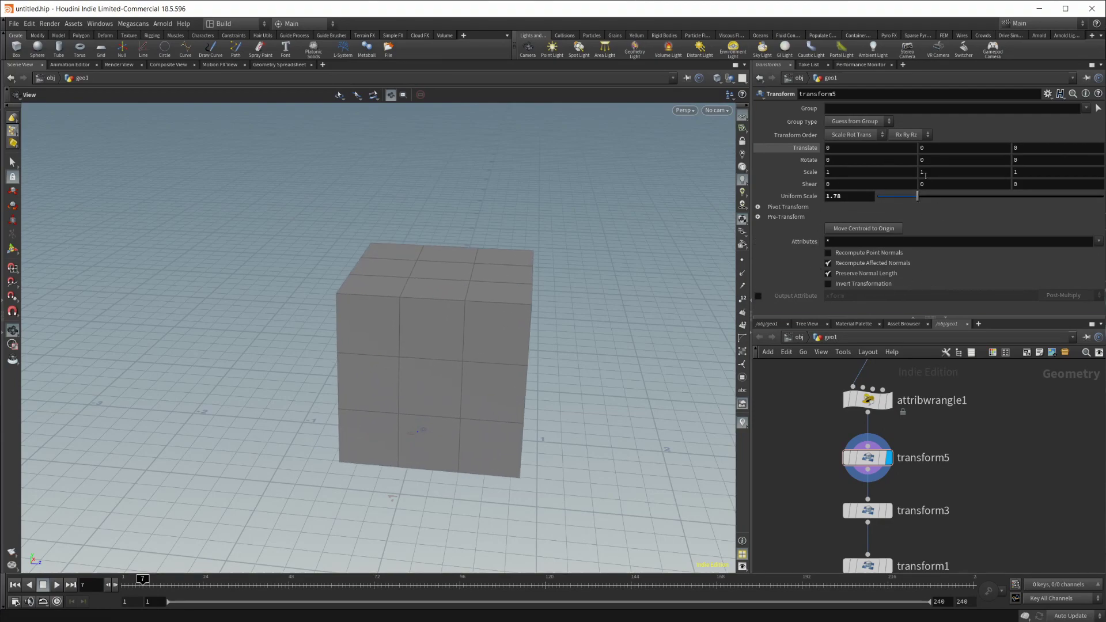
{"action": "scroll", "coordinate": [545, 326], "scroll_direction": "down", "scroll_amount": 1}
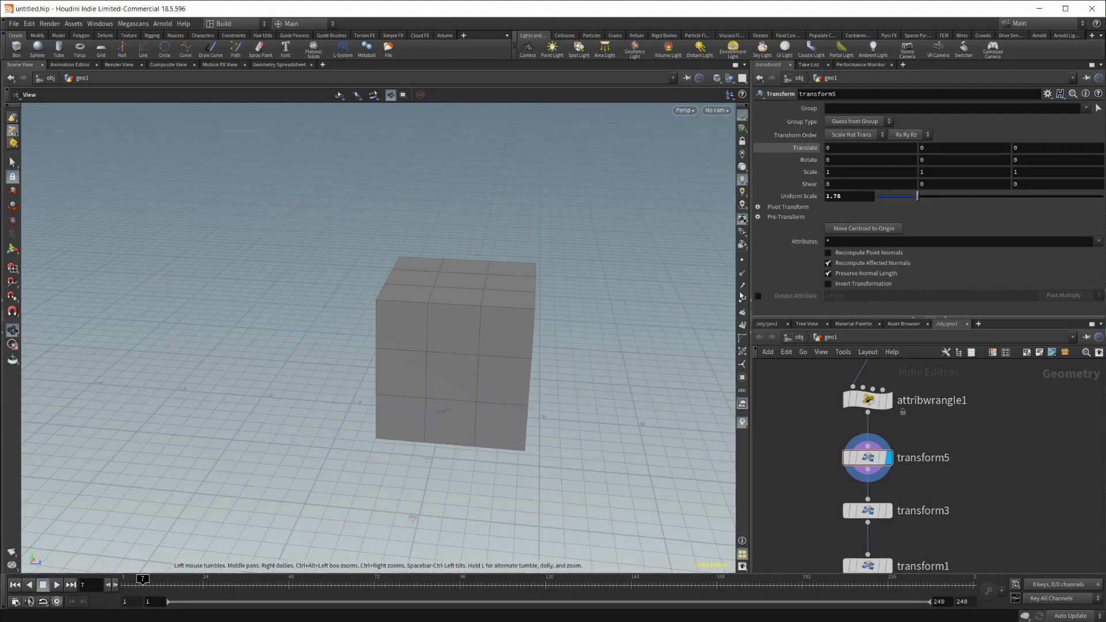
{"action": "middle_click_drag", "start_coordinate": [974, 462], "coordinate": [924, 467]}
Step: Alt-drag transform5 into a branch copy, transform6, and compare the two nodes' parameters
{"action": "mouse_move", "coordinate": [813, 467]}
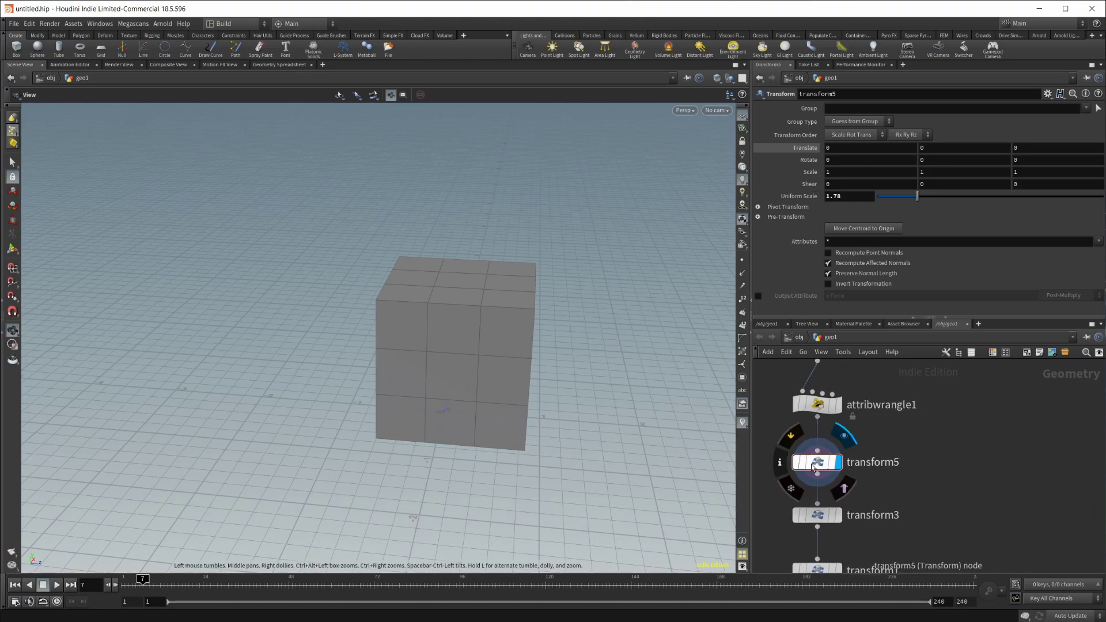
{"action": "left_click_drag", "start_coordinate": [819, 465], "coordinate": [957, 464], "text": "alt"}
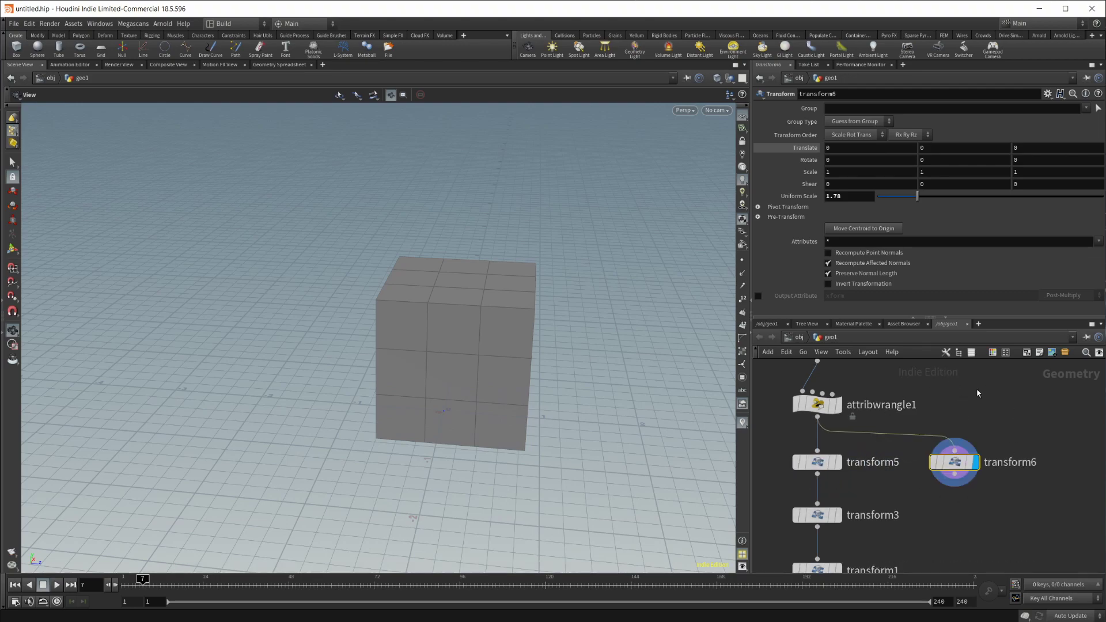
{"action": "left_click", "coordinate": [825, 469]}
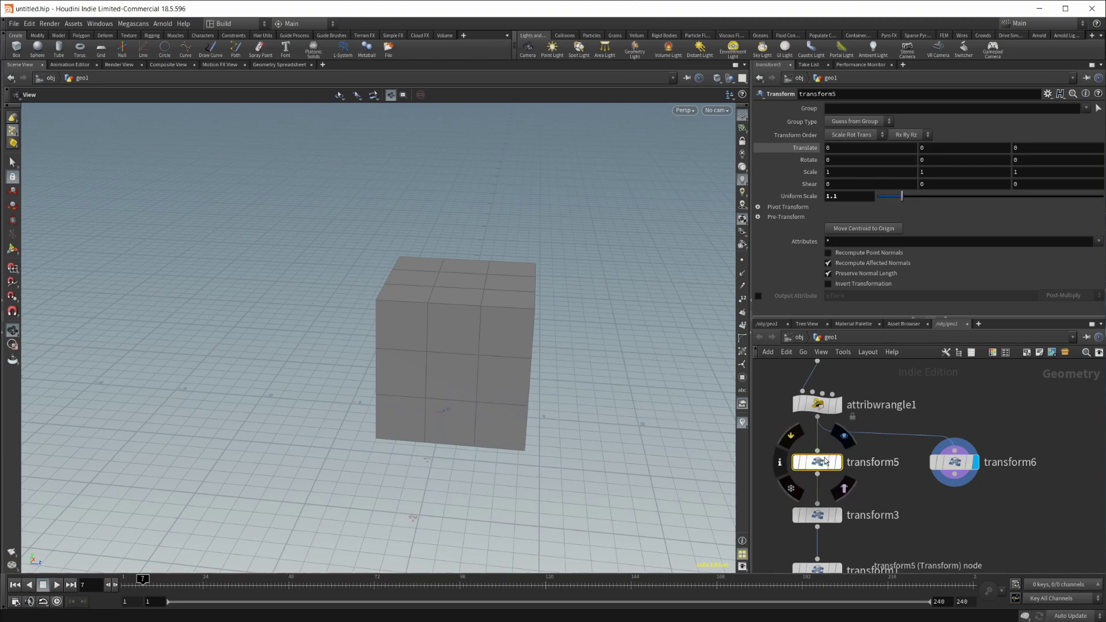
{"action": "left_click", "coordinate": [940, 470]}
{"action": "mouse_move", "coordinate": [820, 462]}
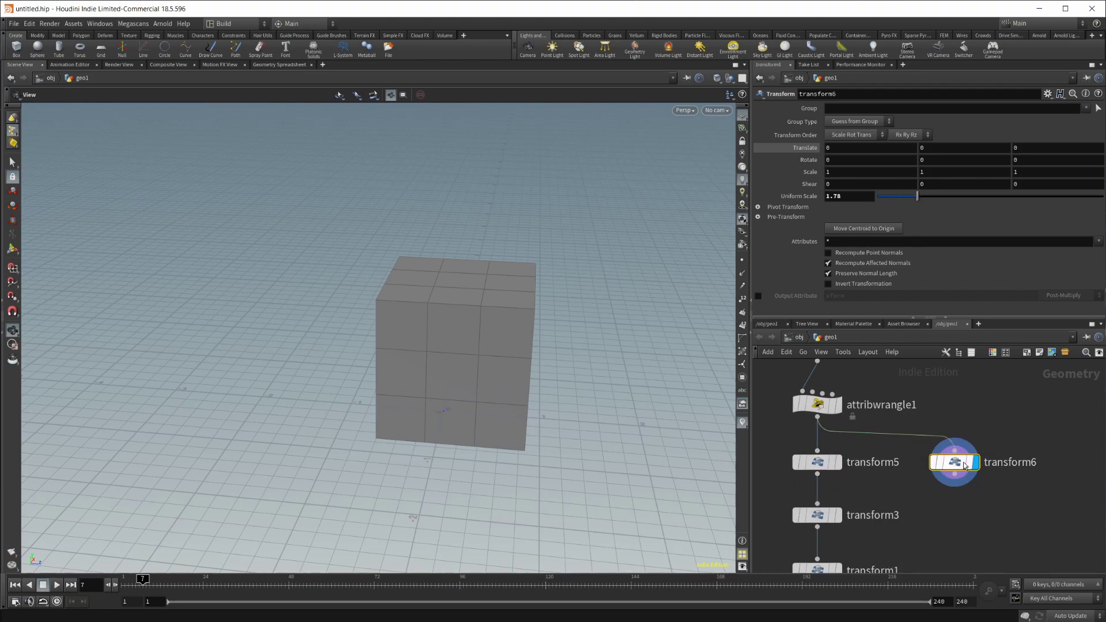
Step: Create transform6 as a Ctrl+Alt referenced copy of transform5
{"action": "left_click", "coordinate": [836, 405]}
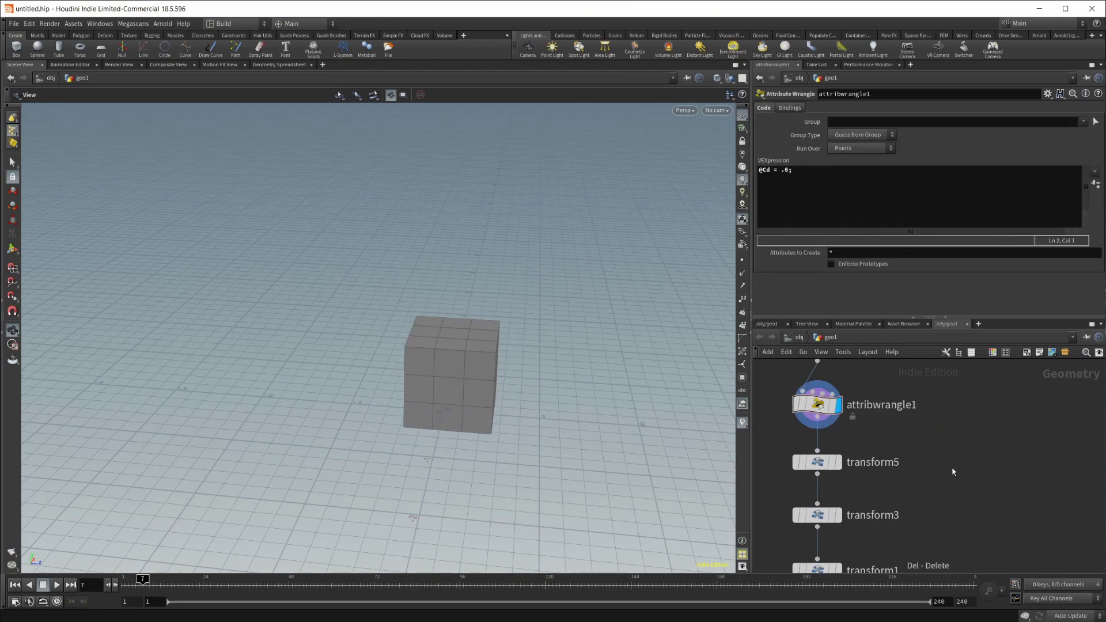
{"action": "left_click", "coordinate": [836, 462]}
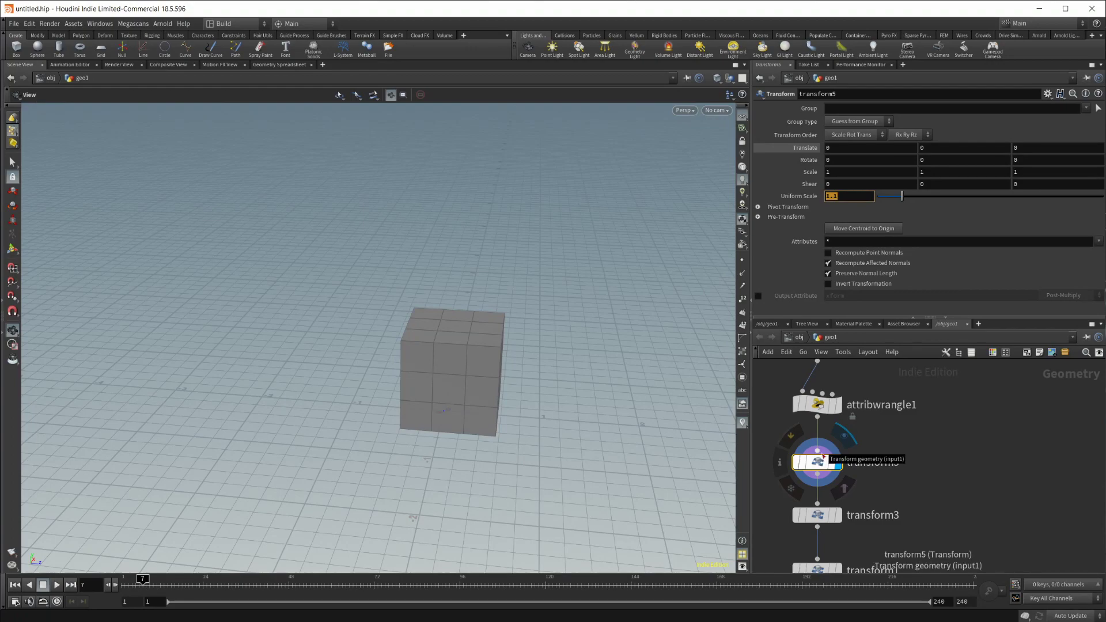
{"action": "left_click_drag", "start_coordinate": [813, 461], "coordinate": [964, 465], "text": "ctrl+alt+shift"}
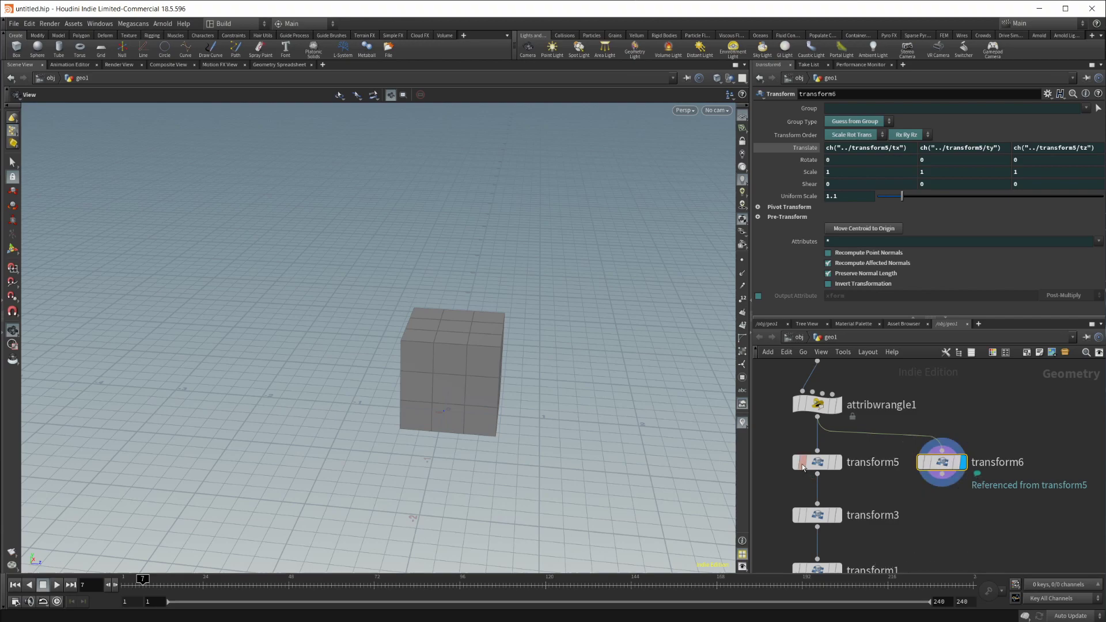
Step: Raise transform5's Uniform Scale to 2.93 and check that transform6 follows the reference
{"action": "left_click", "coordinate": [827, 464]}
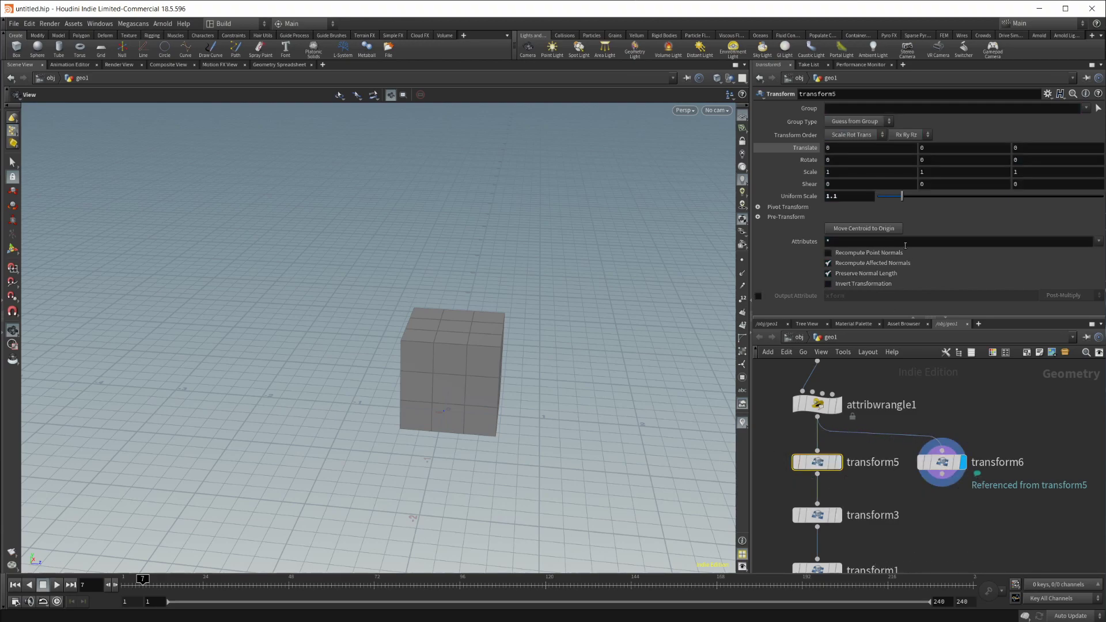
{"action": "left_click_drag", "start_coordinate": [902, 196], "coordinate": [943, 217]}
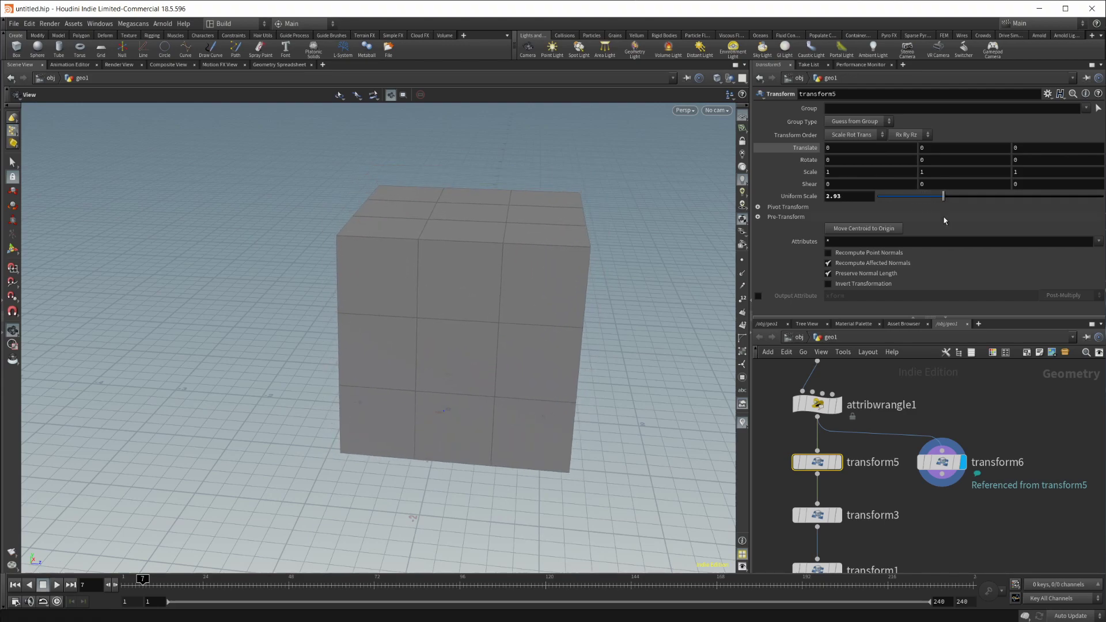
{"action": "left_click", "coordinate": [942, 463]}
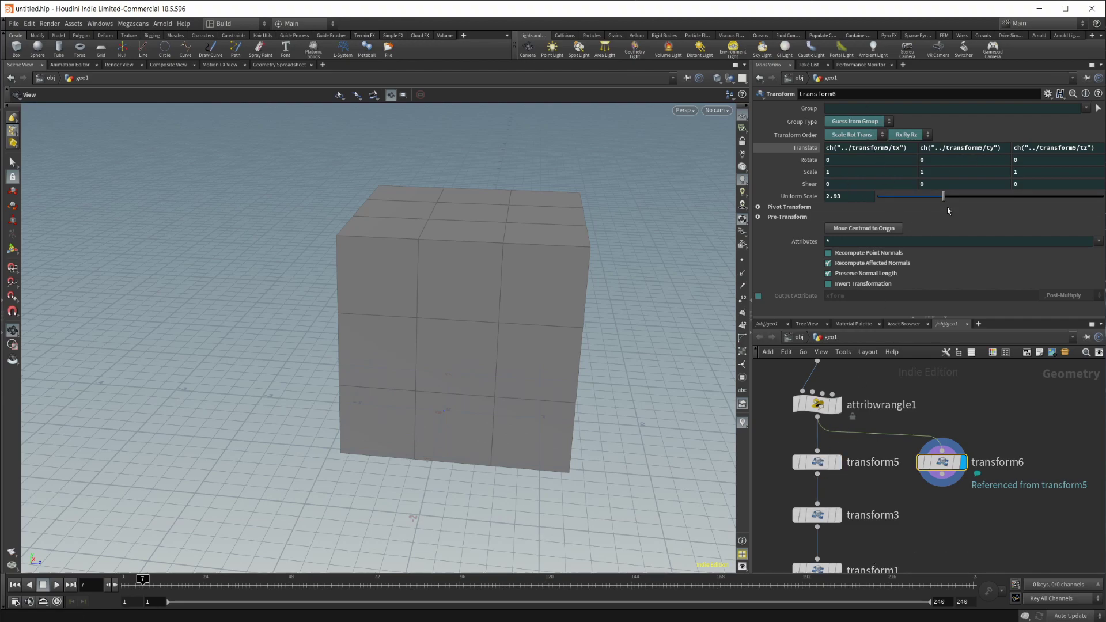
{"action": "left_click", "coordinate": [817, 462]}
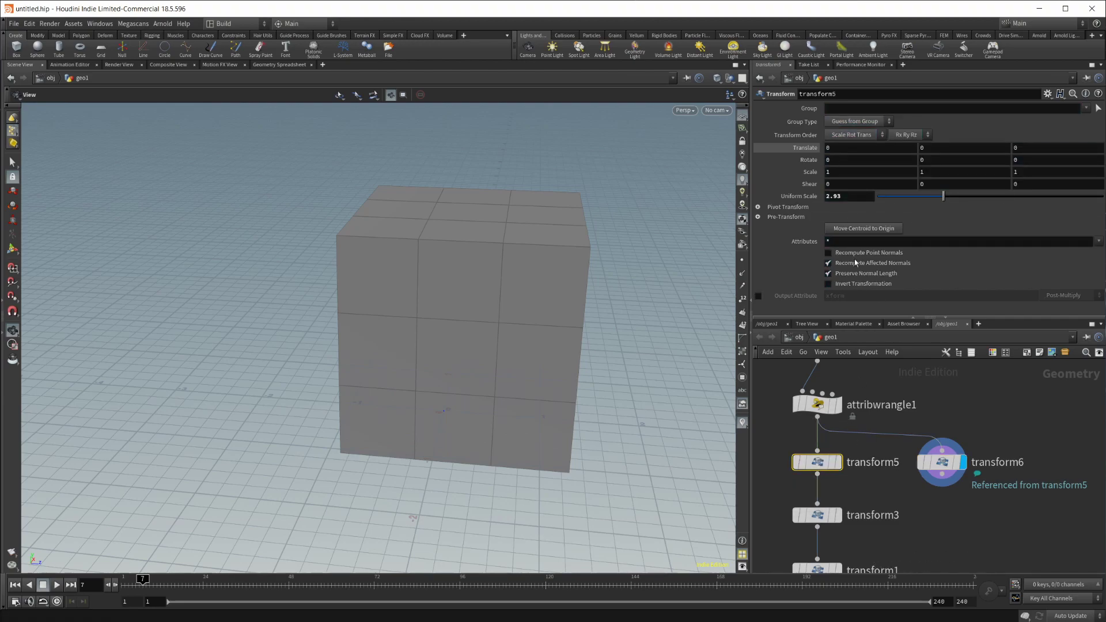
Step: Stretch transform6 to Scale Y 1.6 and compare its taller box with transform5's output
{"action": "left_click", "coordinate": [936, 462]}
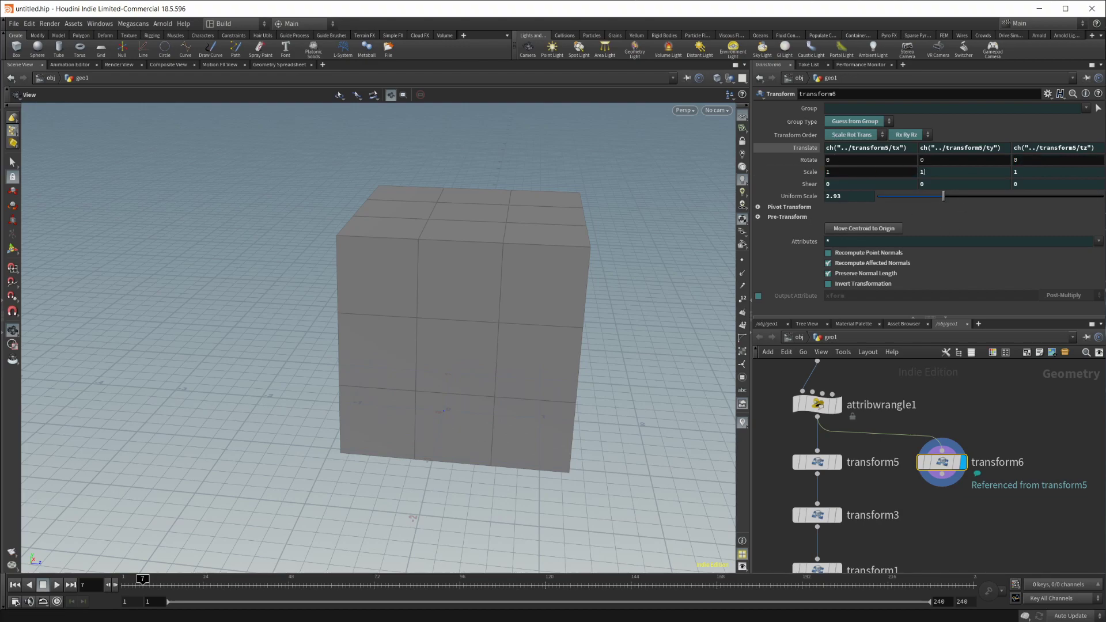
{"action": "middle_click_drag", "start_coordinate": [929, 172], "coordinate": [974, 173]}
{"action": "left_click", "coordinate": [843, 438]}
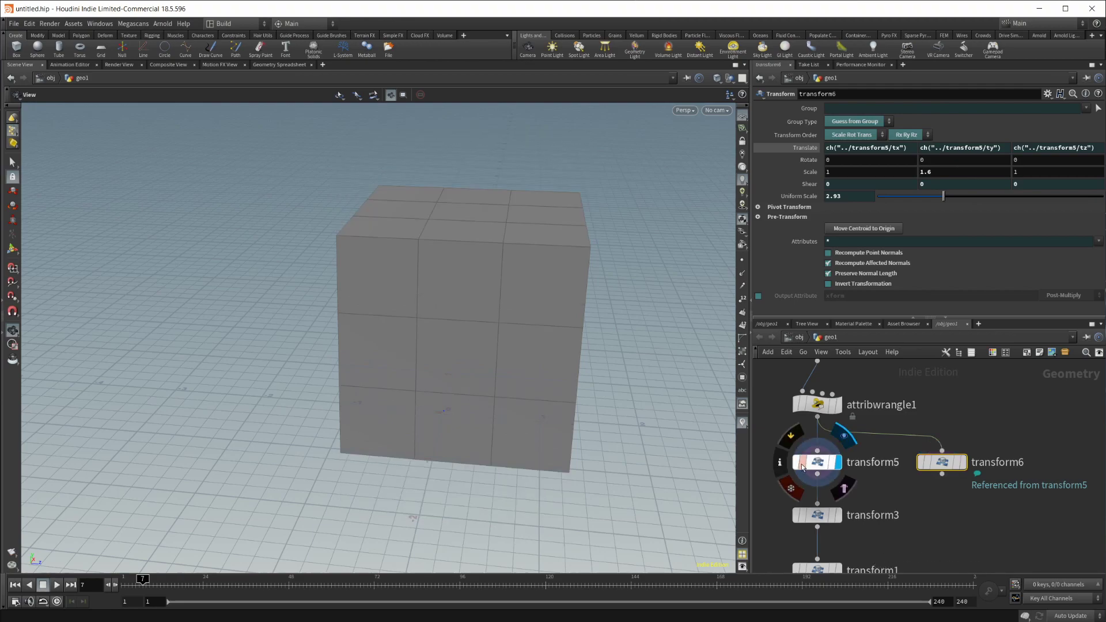
{"action": "left_click", "coordinate": [968, 439]}
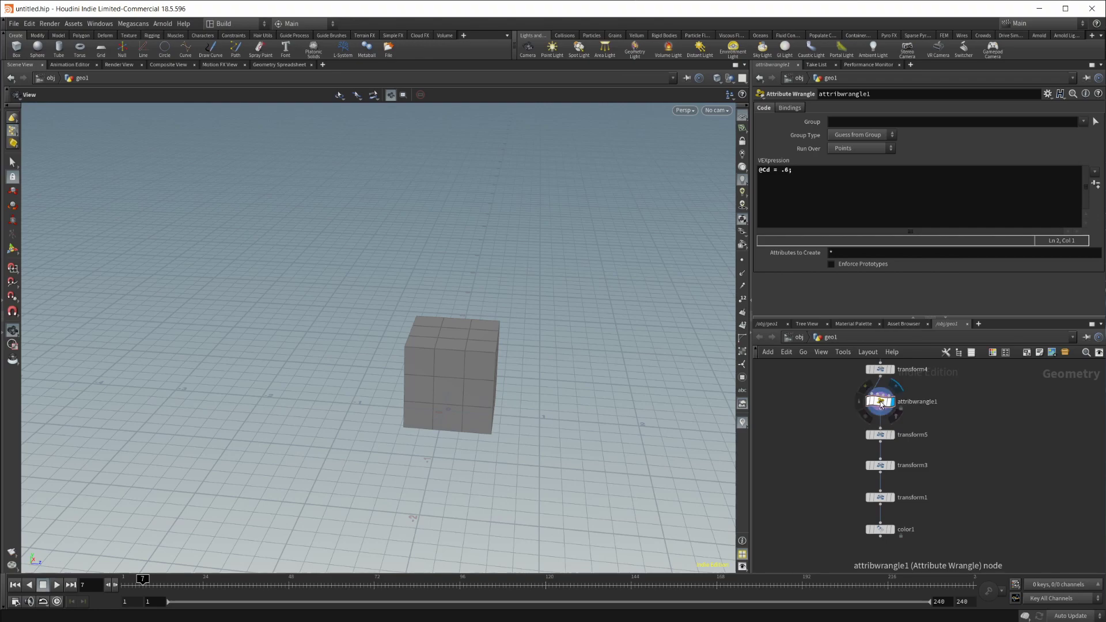
Step: Reposition attribwrangle1 in line under transform4 in the network
{"action": "mouse_move", "coordinate": [881, 403]}
{"action": "left_mouse_down"}
{"action": "mouse_move", "coordinate": [864, 403]}
{"action": "mouse_move", "coordinate": [904, 401]}
{"action": "mouse_move", "coordinate": [880, 406]}
{"action": "left_mouse_up"}
{"action": "middle_click_drag", "start_coordinate": [880, 407], "coordinate": [895, 471]}
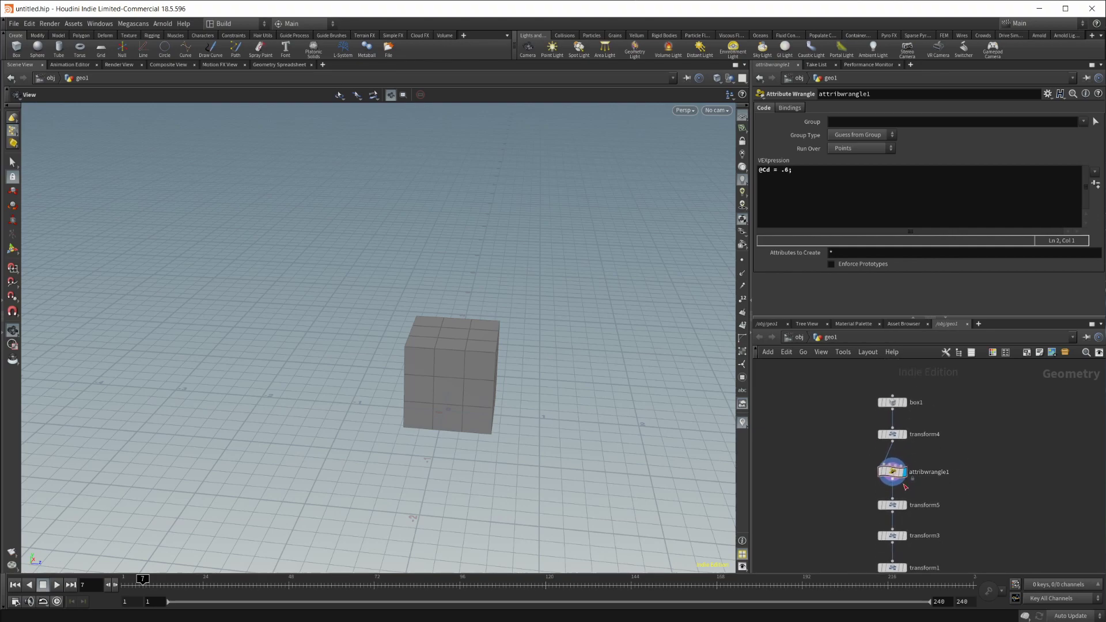
{"action": "left_click_drag", "start_coordinate": [894, 473], "coordinate": [862, 477]}
{"action": "middle_click_drag", "start_coordinate": [956, 501], "coordinate": [991, 441]}
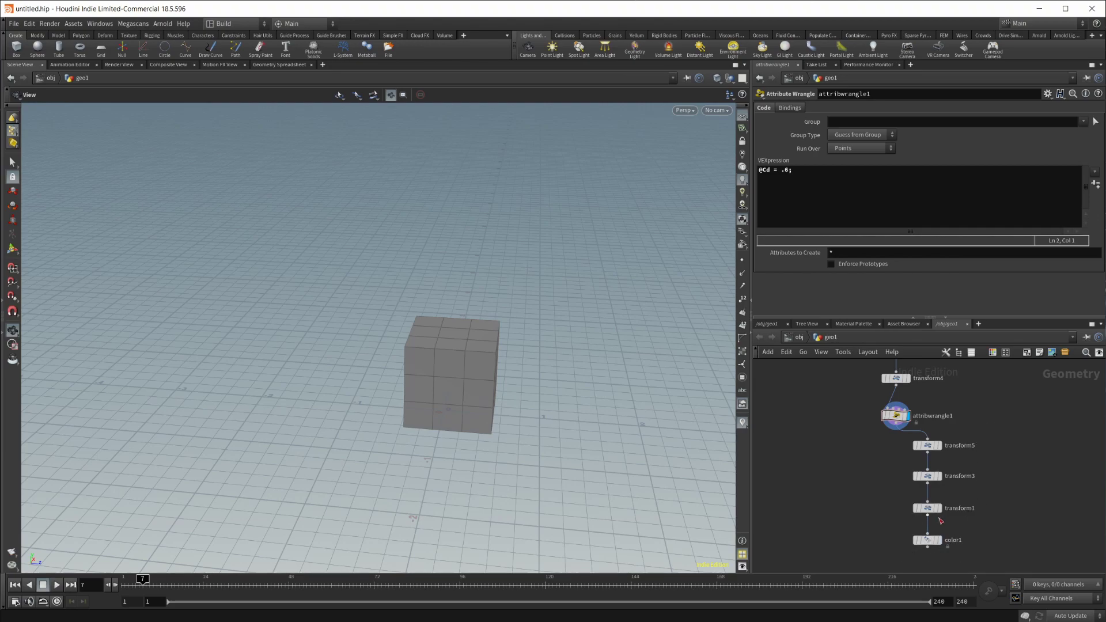
Step: Move color1 left and zoom out to frame the whole chain from box1 to color1
{"action": "left_click", "coordinate": [931, 540]}
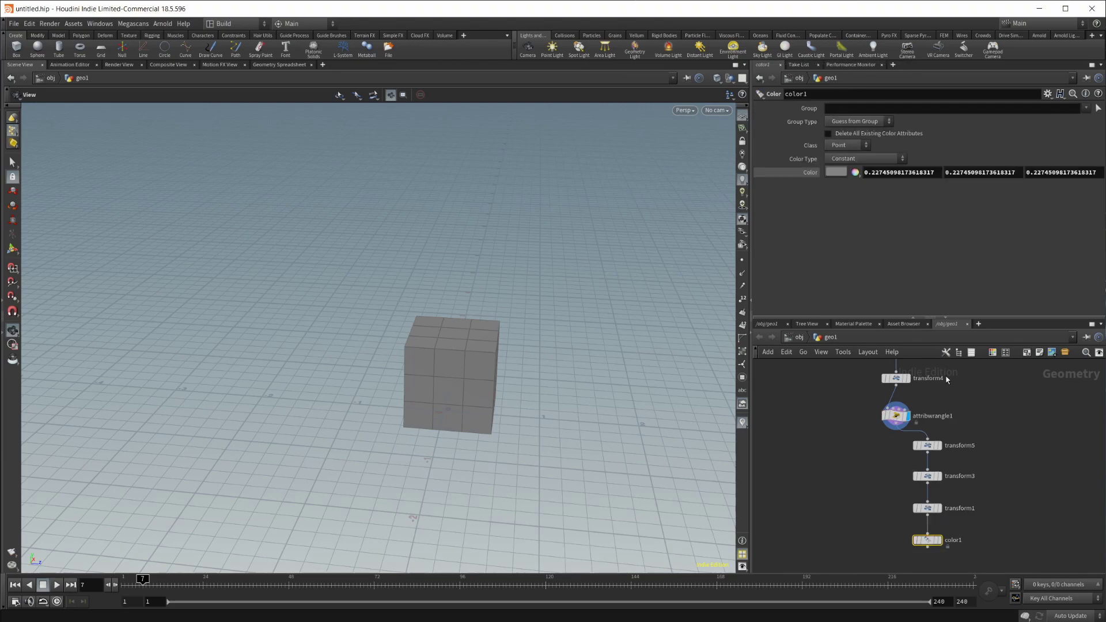
{"action": "mouse_move", "coordinate": [931, 543]}
{"action": "left_click_drag", "start_coordinate": [932, 544], "coordinate": [855, 547]}
{"action": "scroll", "coordinate": [901, 437], "scroll_direction": "down", "scroll_amount": 5}
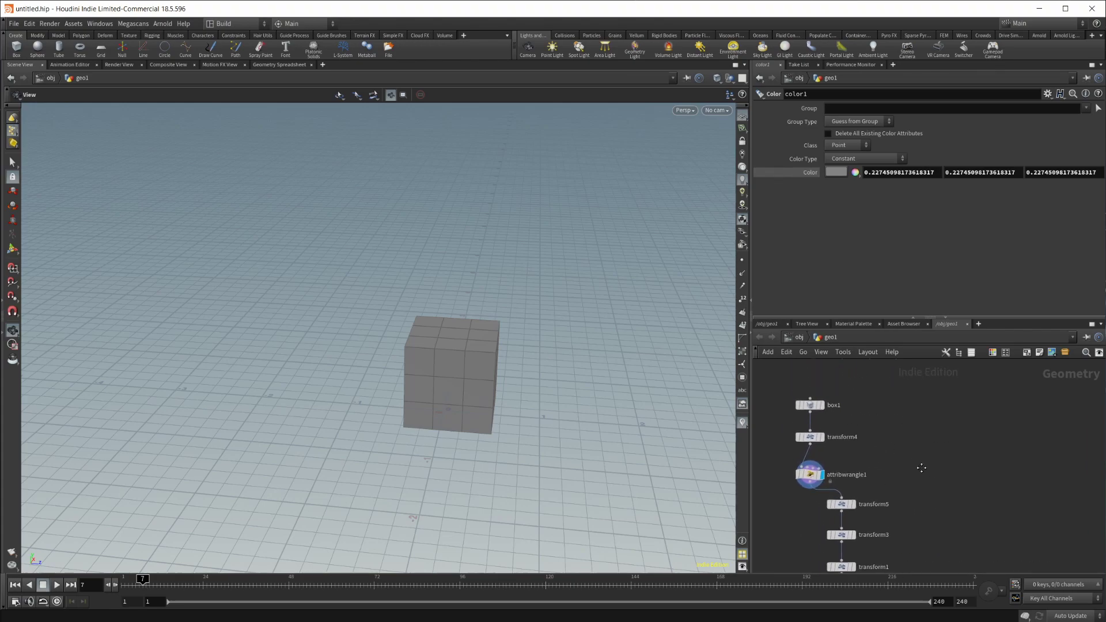
{"action": "scroll", "coordinate": [901, 437], "scroll_direction": "up", "scroll_amount": 5}
{"action": "middle_click_drag", "start_coordinate": [842, 553], "coordinate": [913, 415]}
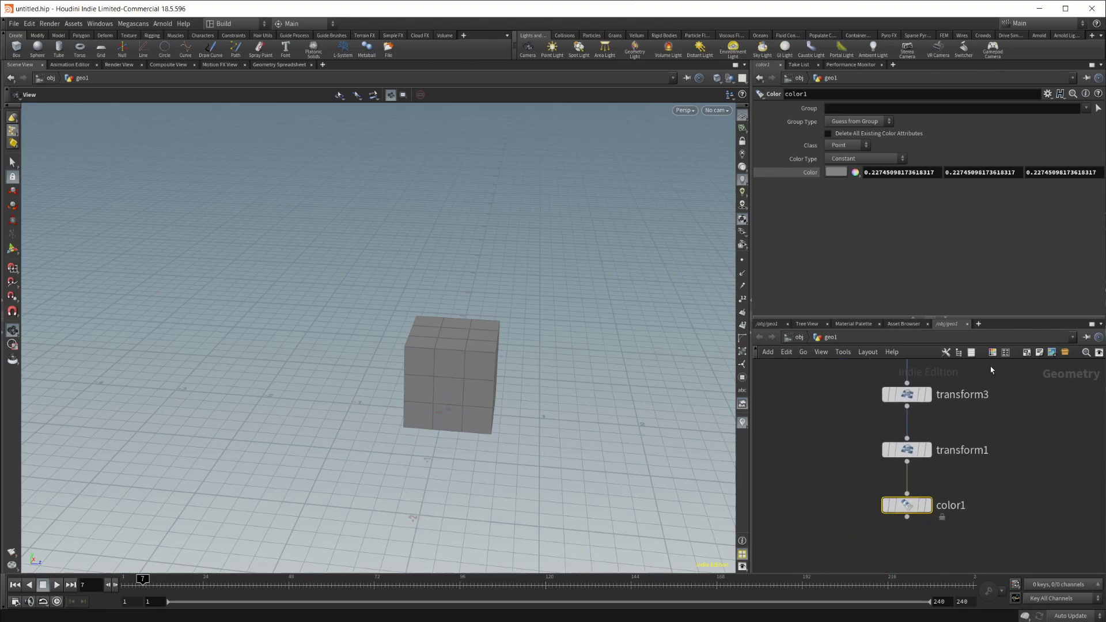
{"action": "middle_click_drag", "start_coordinate": [922, 504], "coordinate": [1008, 504]}
{"action": "scroll", "coordinate": [905, 465], "scroll_direction": "down", "scroll_amount": 3}
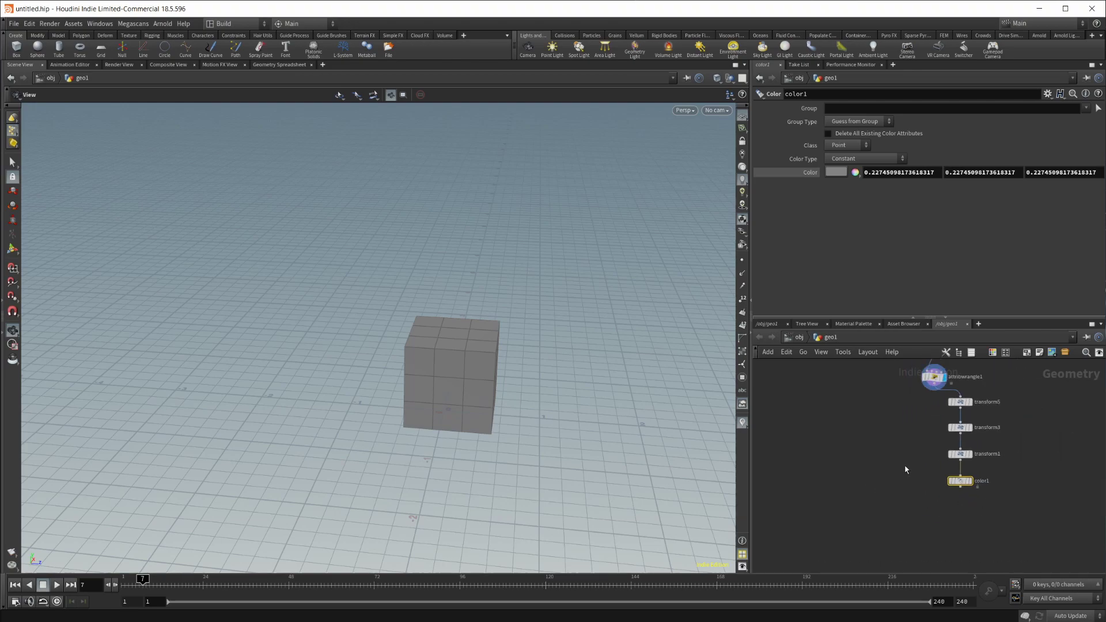
{"action": "middle_click_drag", "start_coordinate": [904, 465], "coordinate": [932, 414]}
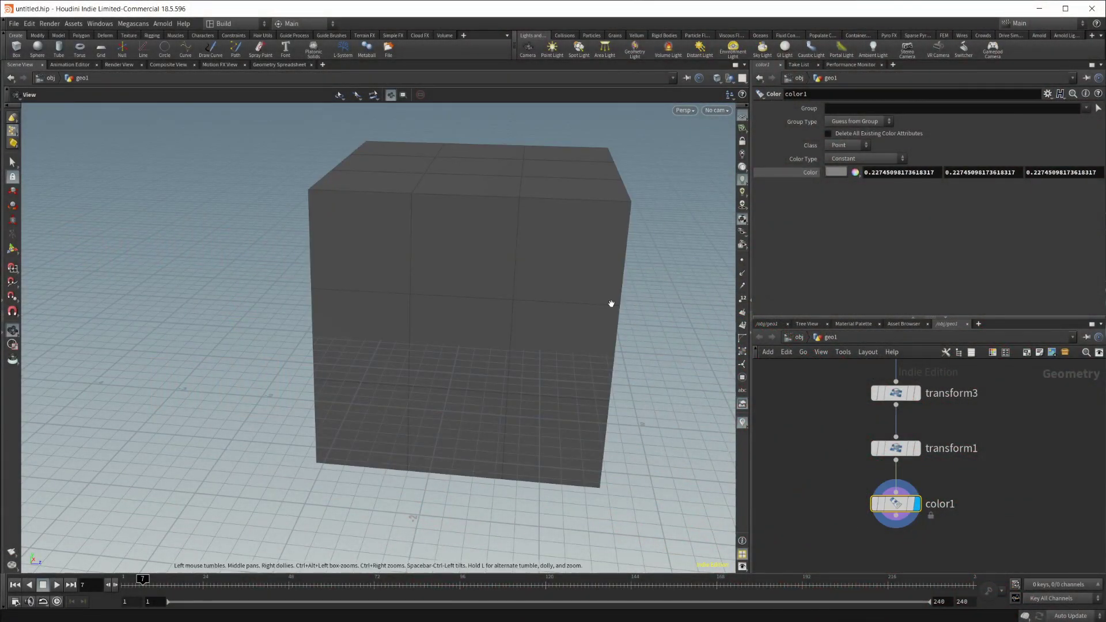
Step: In color1's Color Editor, try dark green and teal 007F7F, then eyedrop the cube for 117171
{"action": "scroll", "coordinate": [546, 274], "scroll_direction": "down", "scroll_amount": 5}
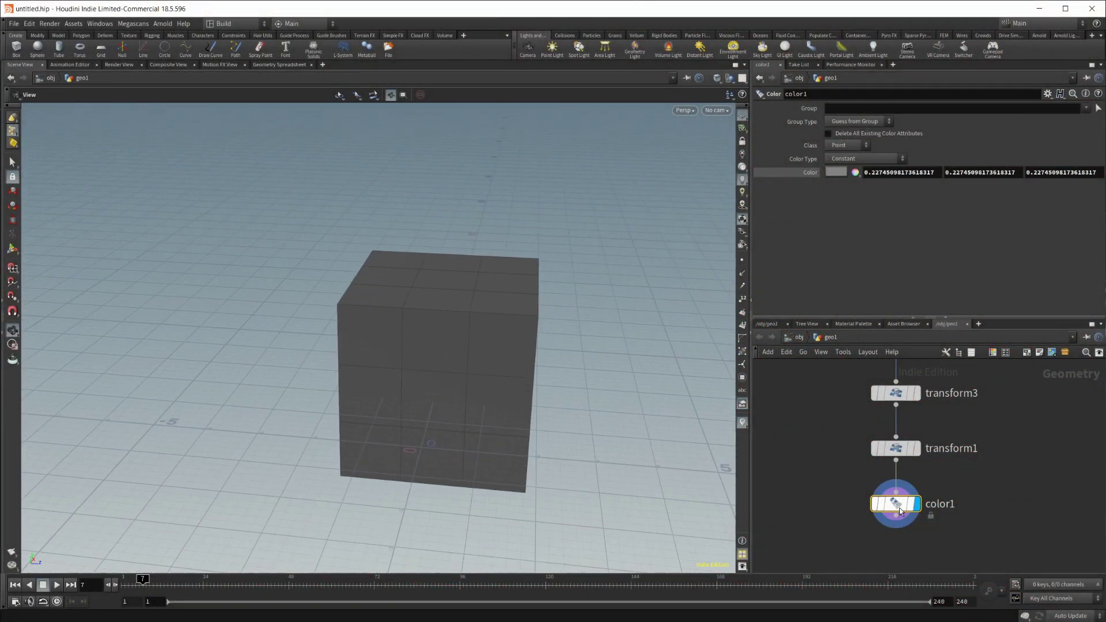
{"action": "left_click", "coordinate": [836, 172]}
{"action": "left_click", "coordinate": [831, 195]}
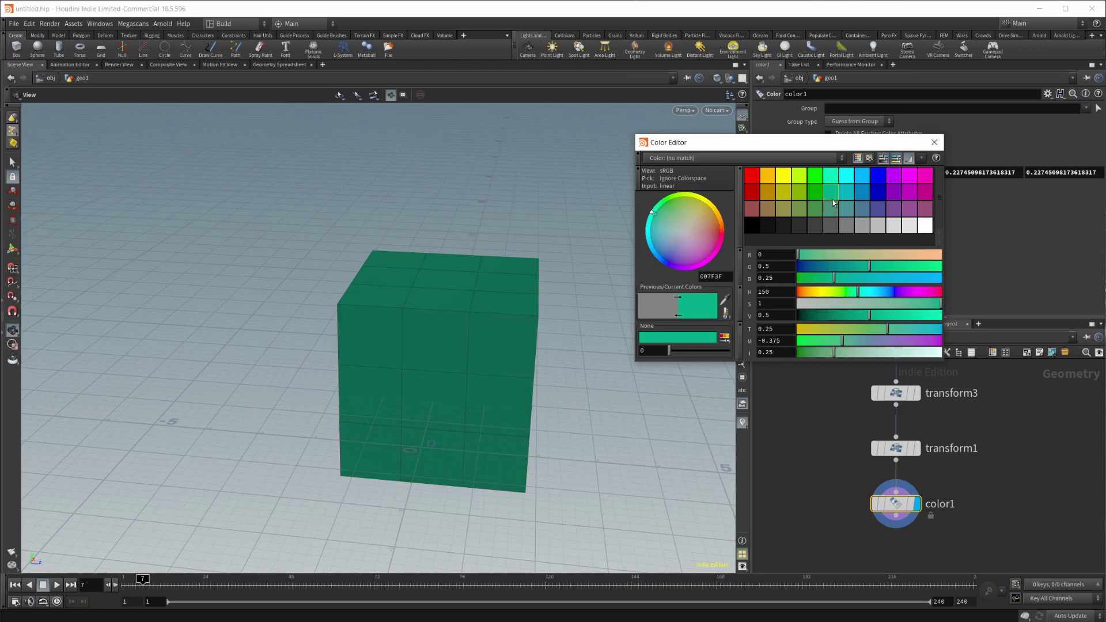
{"action": "left_click", "coordinate": [846, 186]}
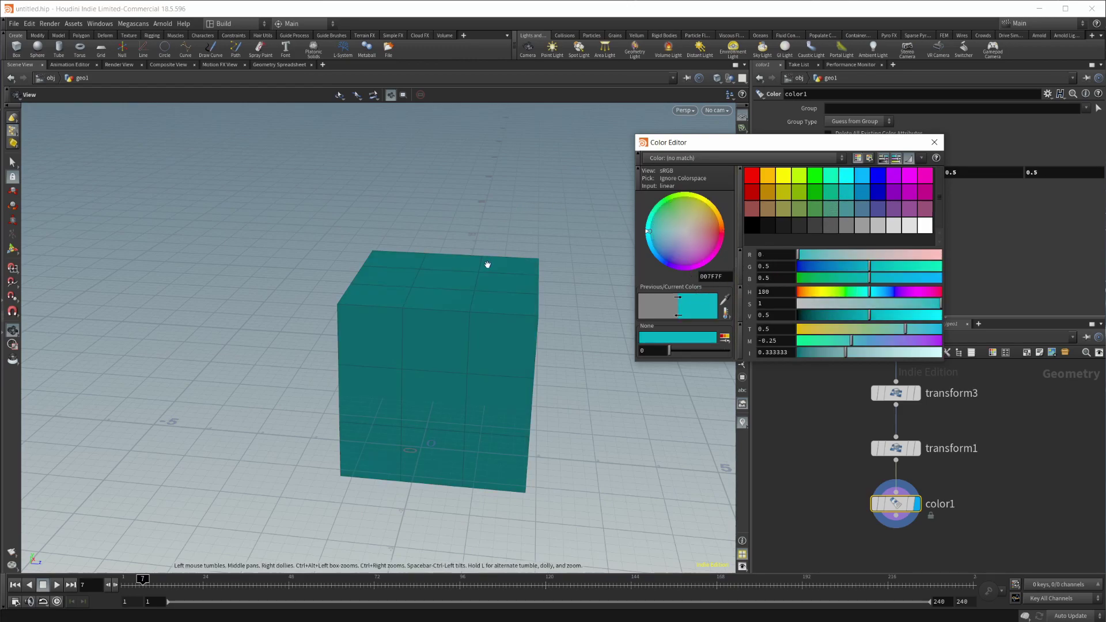
{"action": "left_click", "coordinate": [726, 313]}
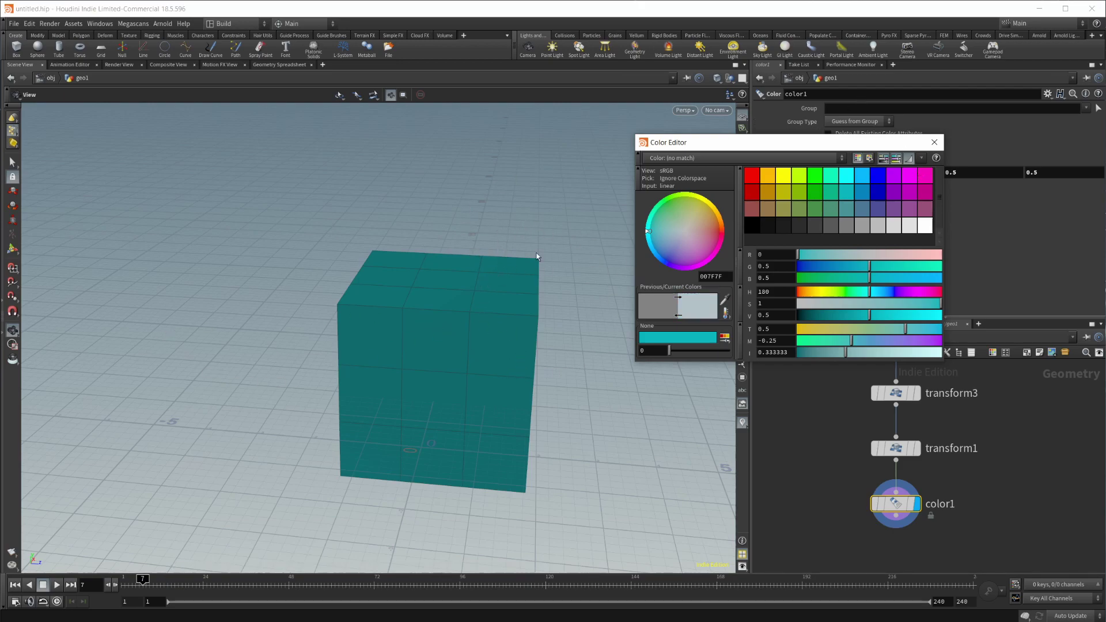
{"action": "left_click", "coordinate": [485, 296]}
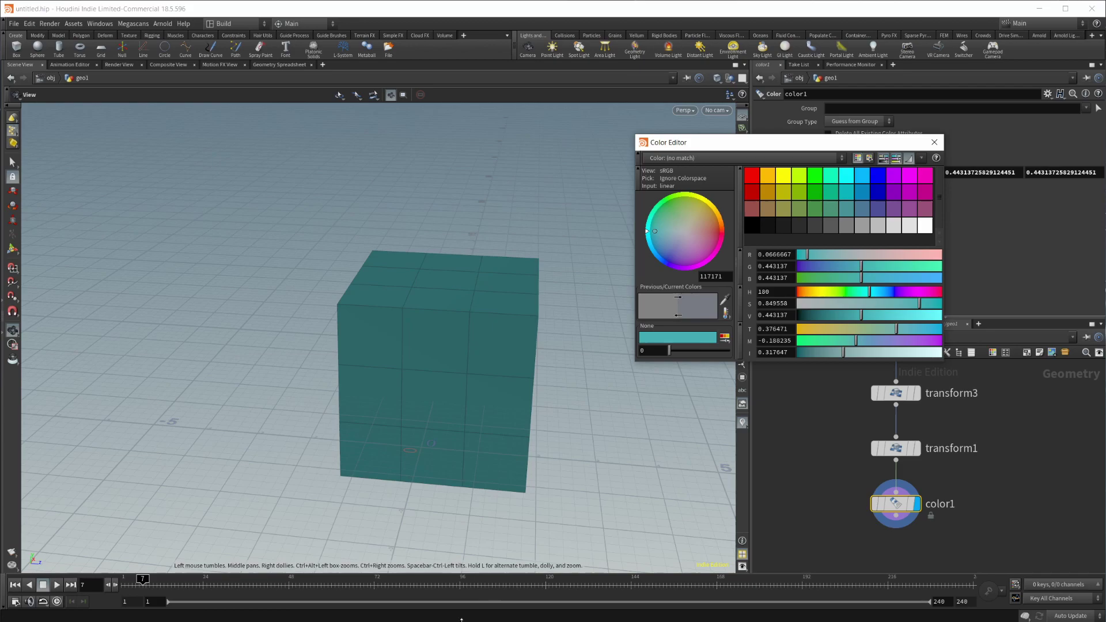
Step: Bring PureRef's Houdini logo window forward and set it Always On Top with Ctrl+Shift+A
{"action": "mouse_move", "coordinate": [460, 619]}
{"action": "left_click", "coordinate": [512, 576]}
{"action": "right_click", "coordinate": [427, 440]}
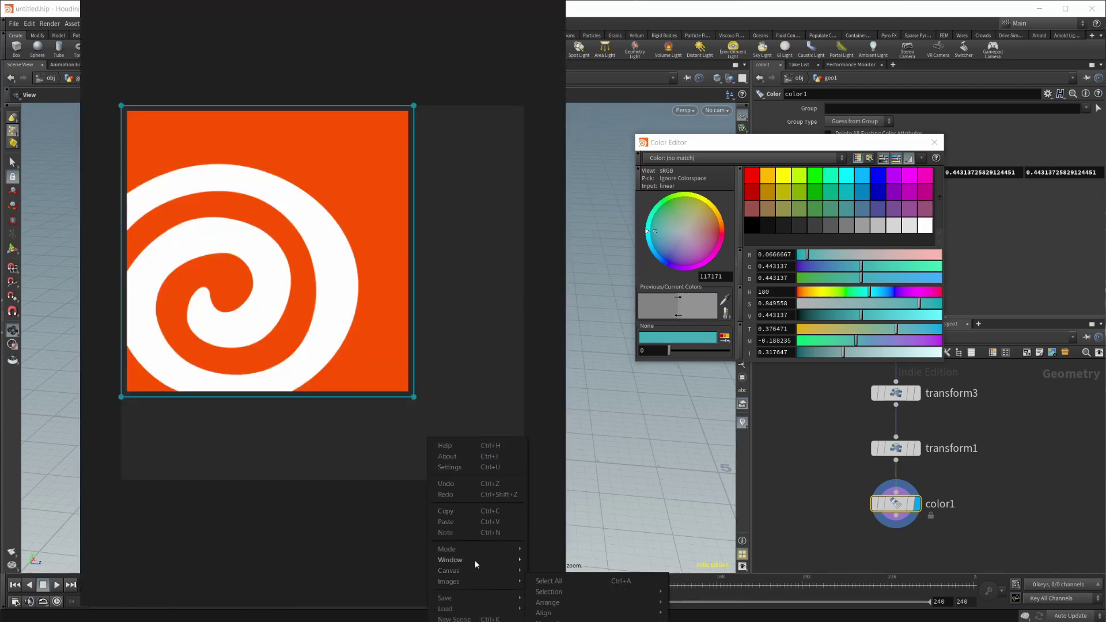
{"action": "mouse_move", "coordinate": [475, 562]}
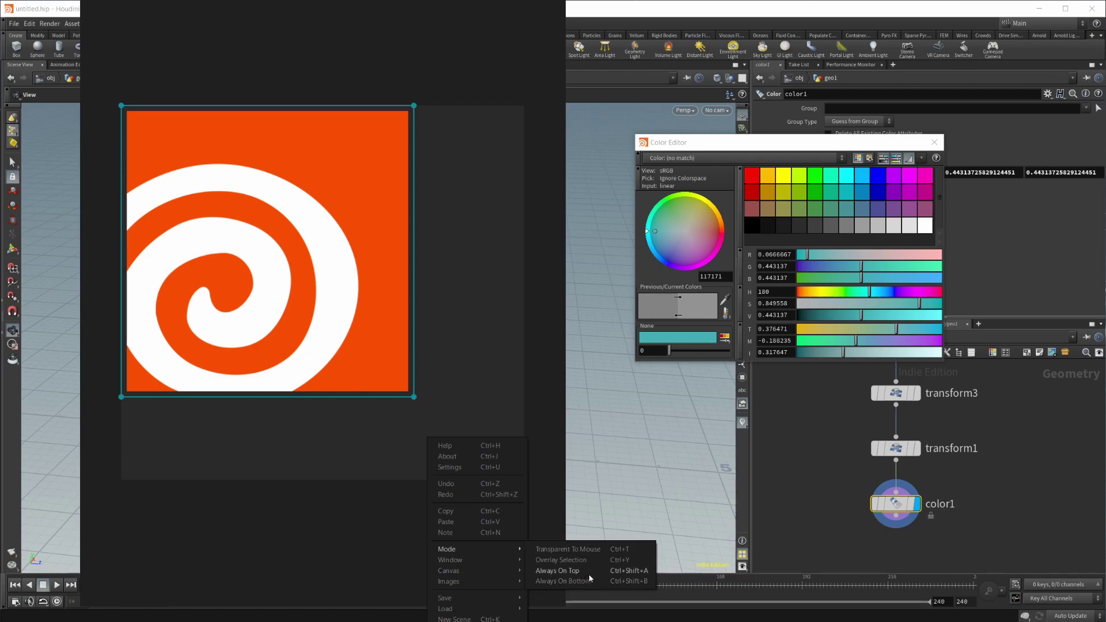
{"action": "key", "text": "ctrl+shift+a"}
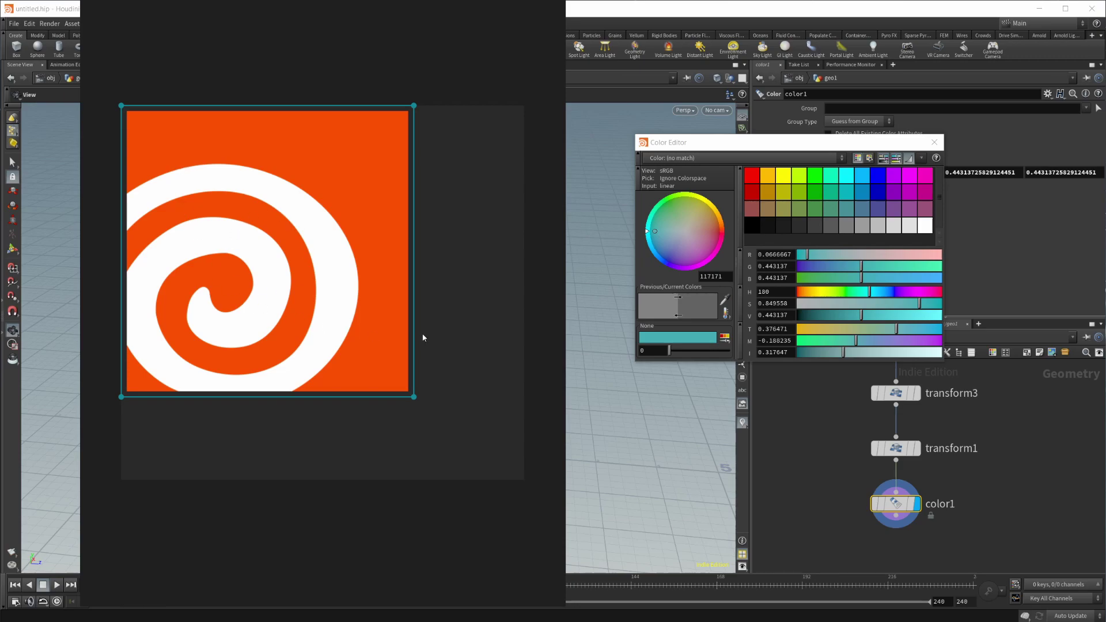
Step: Start a screen colour pick, cancel it, and nudge the logo image slightly left
{"action": "scroll", "coordinate": [348, 207], "scroll_direction": "up", "scroll_amount": 2}
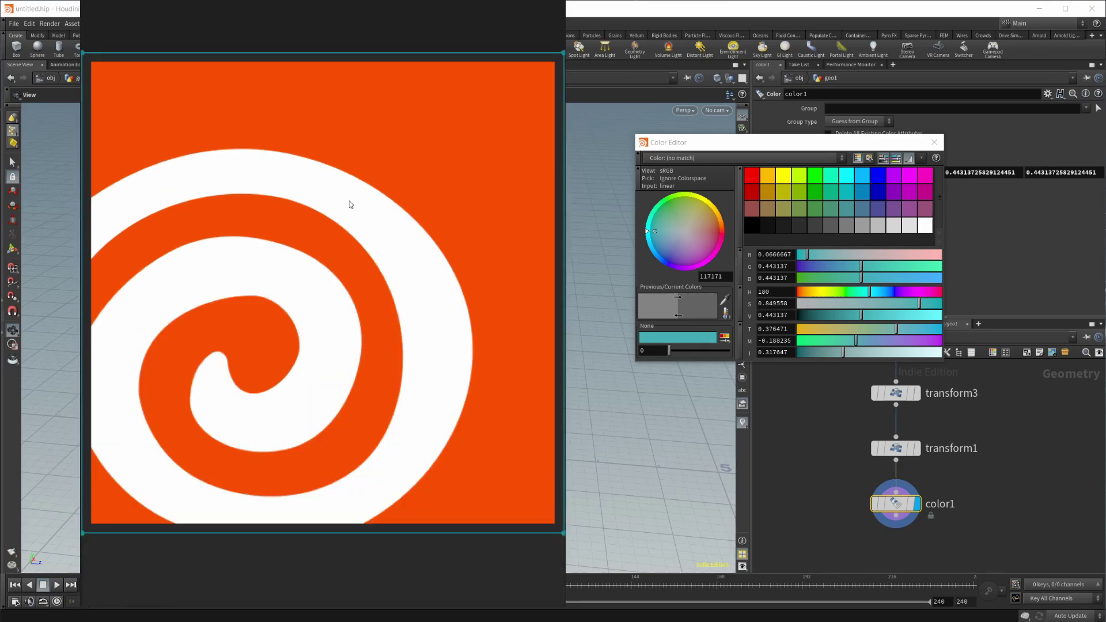
{"action": "scroll", "coordinate": [432, 306], "scroll_direction": "down", "scroll_amount": 3}
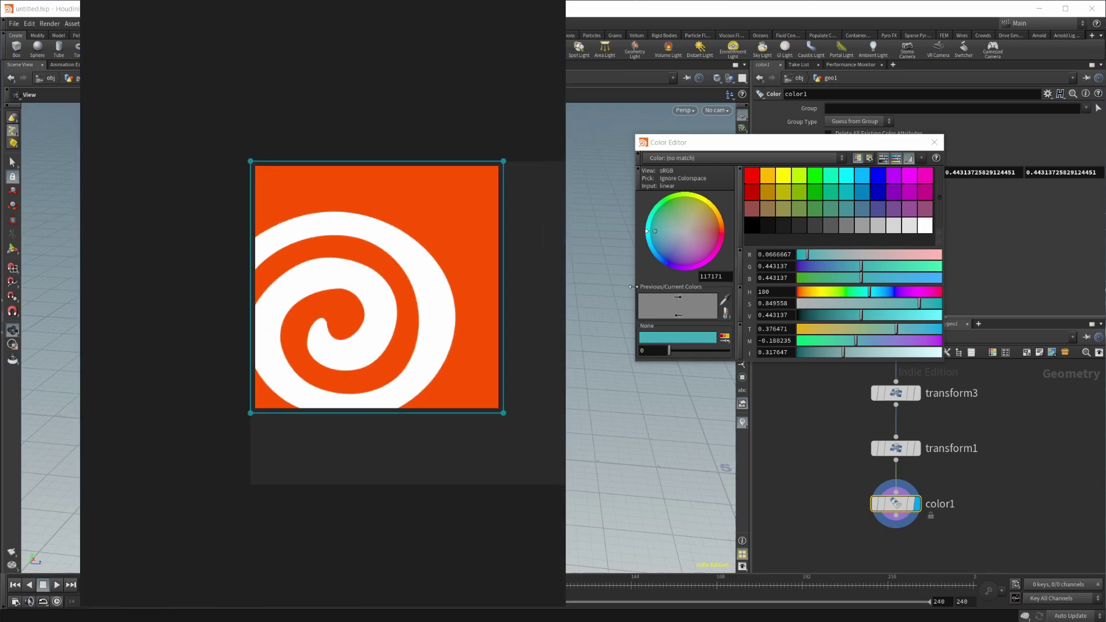
{"action": "left_click", "coordinate": [725, 301]}
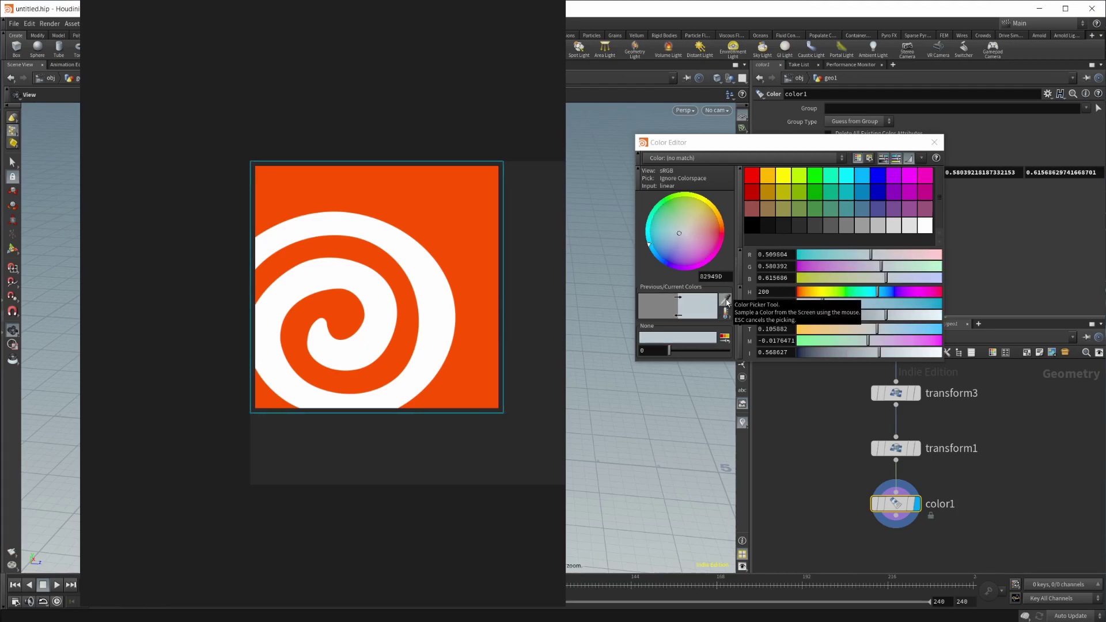
{"action": "left_click", "coordinate": [725, 300]}
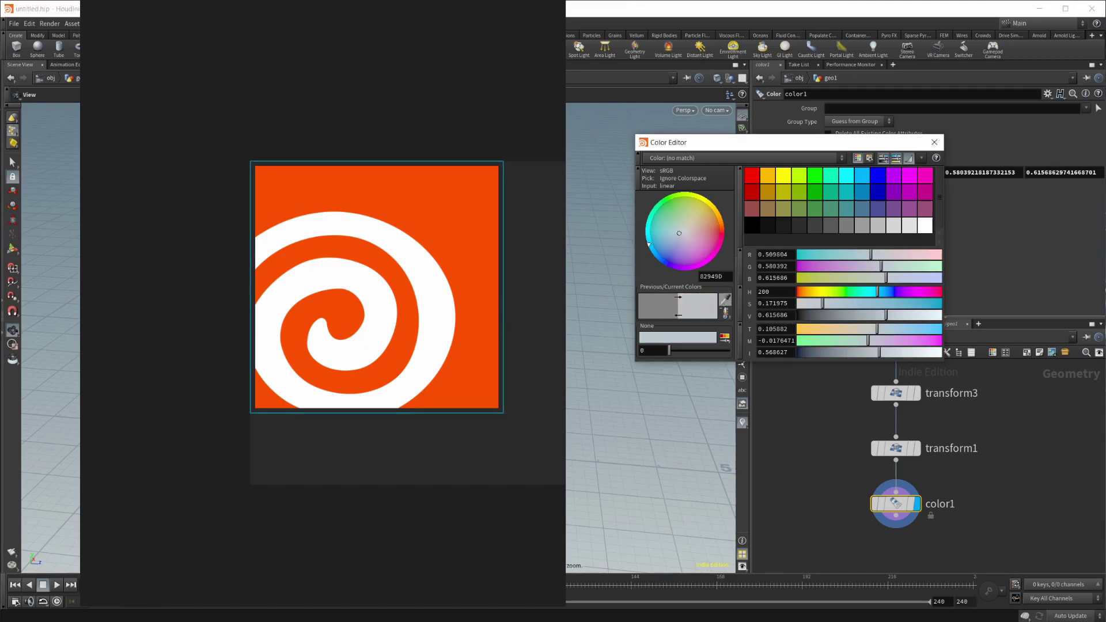
{"action": "key", "text": "Escape"}
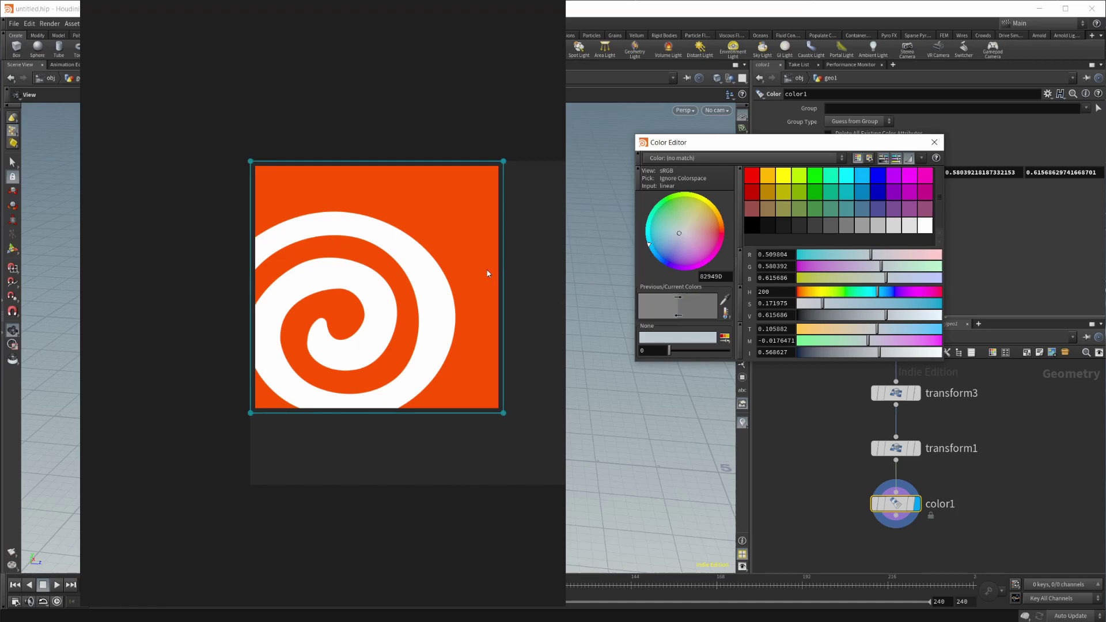
{"action": "mouse_move", "coordinate": [488, 274]}
{"action": "left_mouse_down"}
{"action": "mouse_move", "coordinate": [486, 232]}
{"action": "mouse_move", "coordinate": [467, 268]}
{"action": "left_mouse_up"}
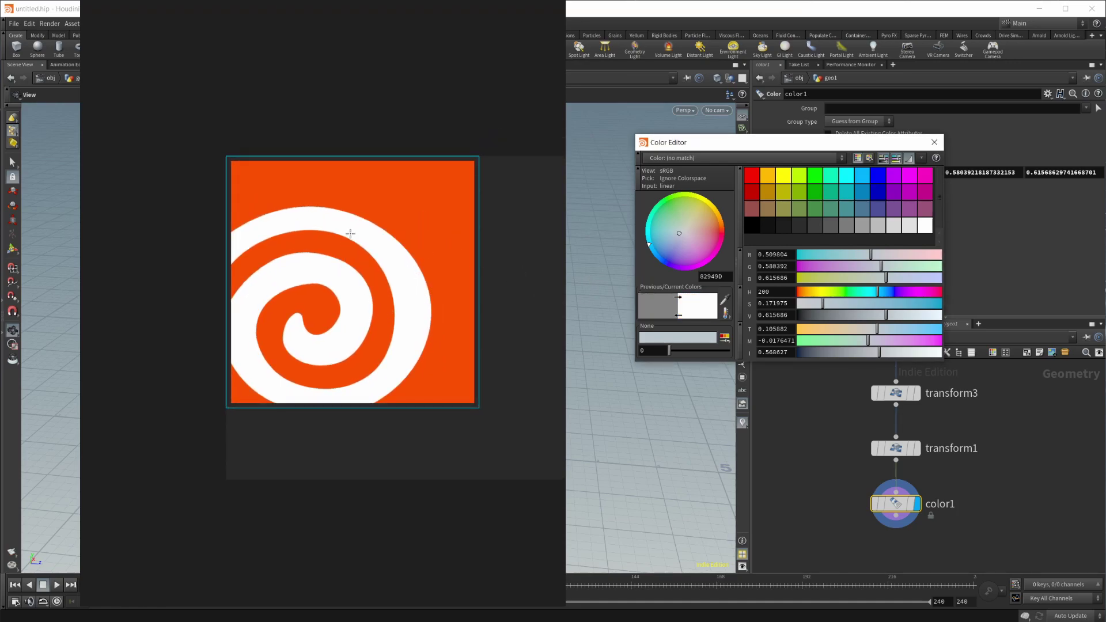
Step: Eyedrop the logo's orange, then the dark grey background for 2A2A2A
{"action": "left_click", "coordinate": [432, 201]}
{"action": "scroll", "coordinate": [594, 276], "scroll_direction": "down", "scroll_amount": 3}
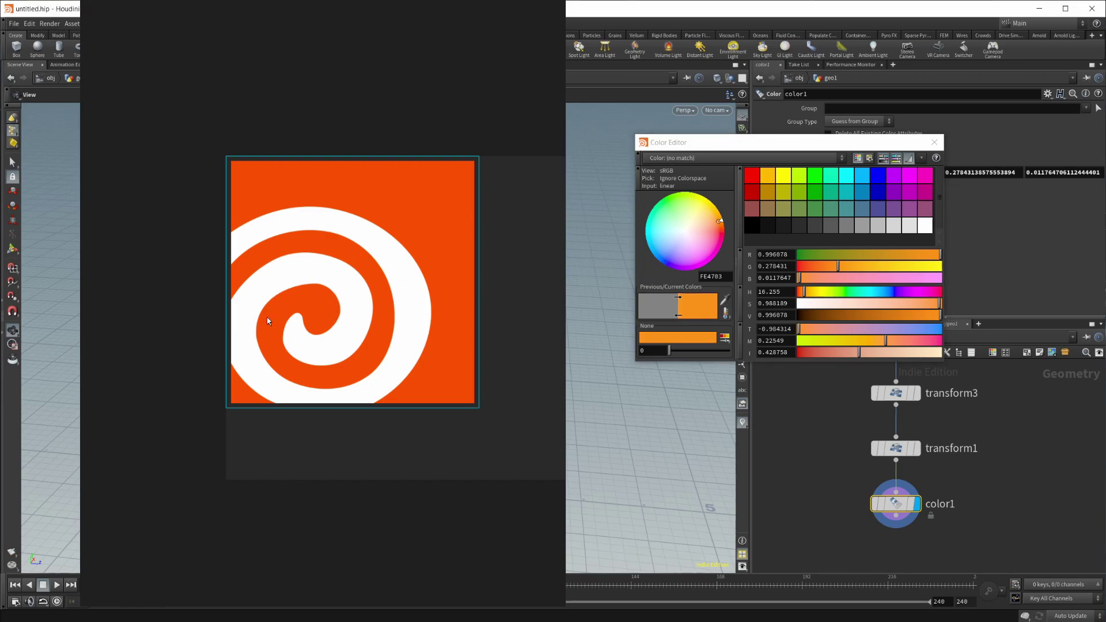
{"action": "left_click", "coordinate": [370, 436]}
{"action": "left_click_drag", "start_coordinate": [472, 122], "coordinate": [402, 133]}
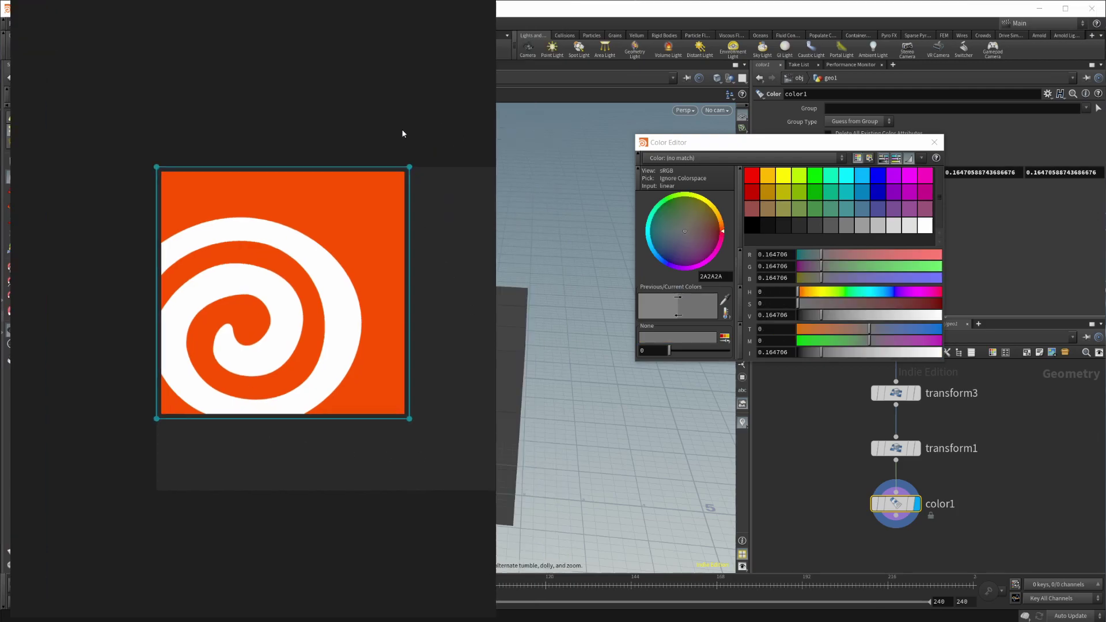
Step: Hide the PureRef window and focus the Color Editor showing dark grey 2A2A2A
{"action": "key", "text": "alt+Tab"}
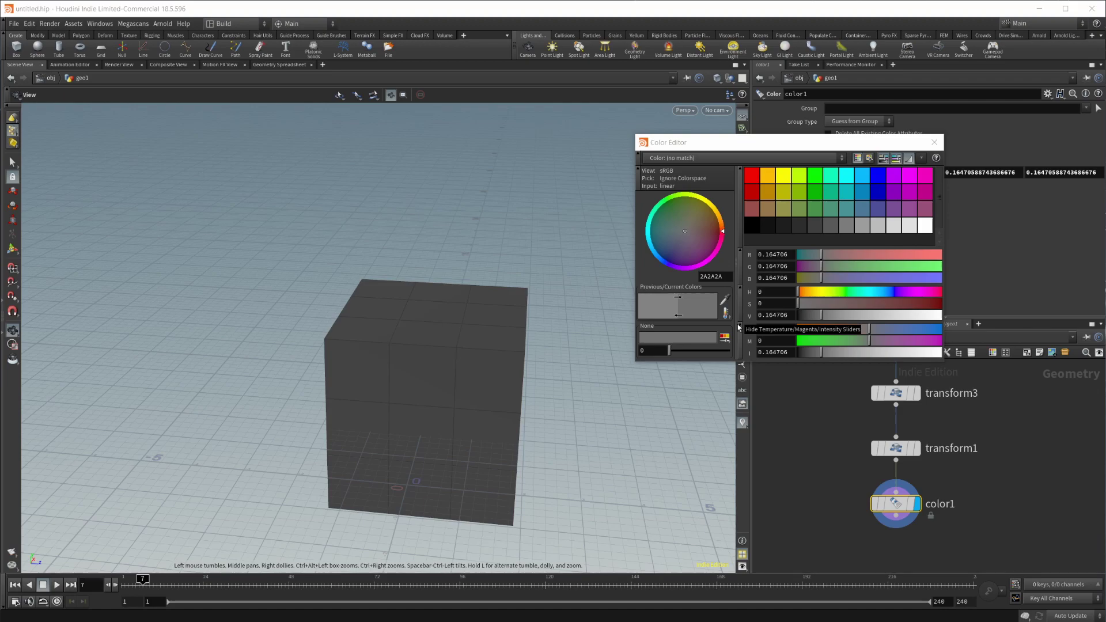
{"action": "left_click", "coordinate": [848, 143]}
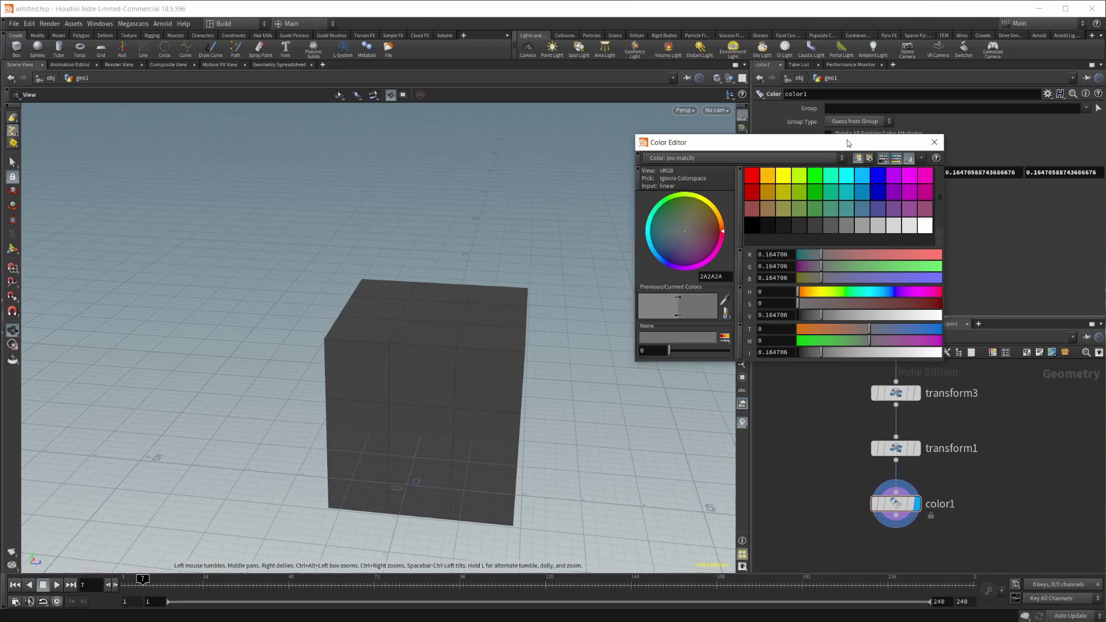